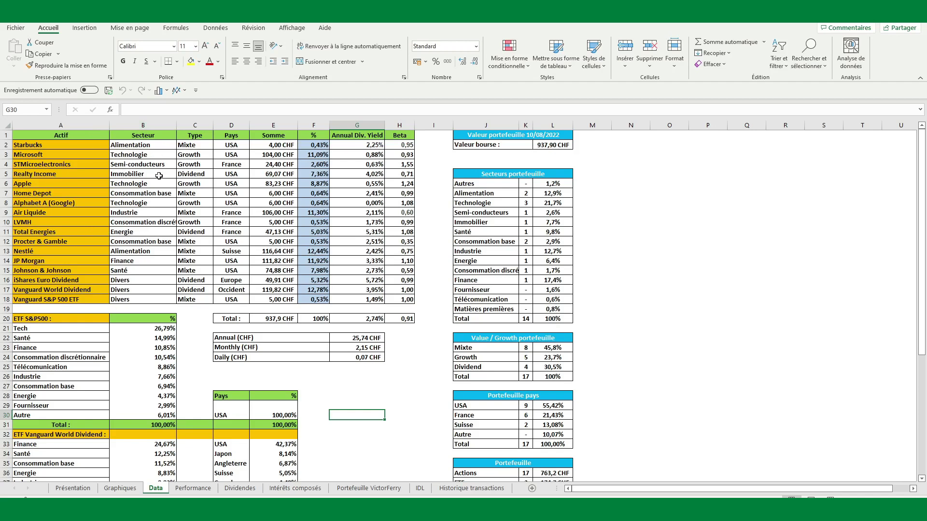
Examine the sector assigned to each holding in the Data sheet, including Nestlé, Procter & Gamble, Apple, JP Morgan and Johnson & Johnson
left_click_drag(85, 251, 147, 253)
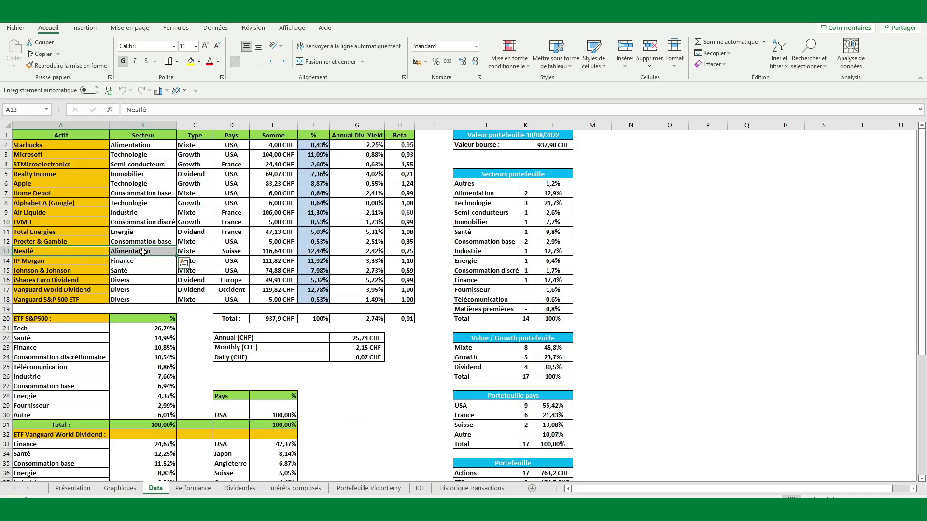
left_click(188, 317)
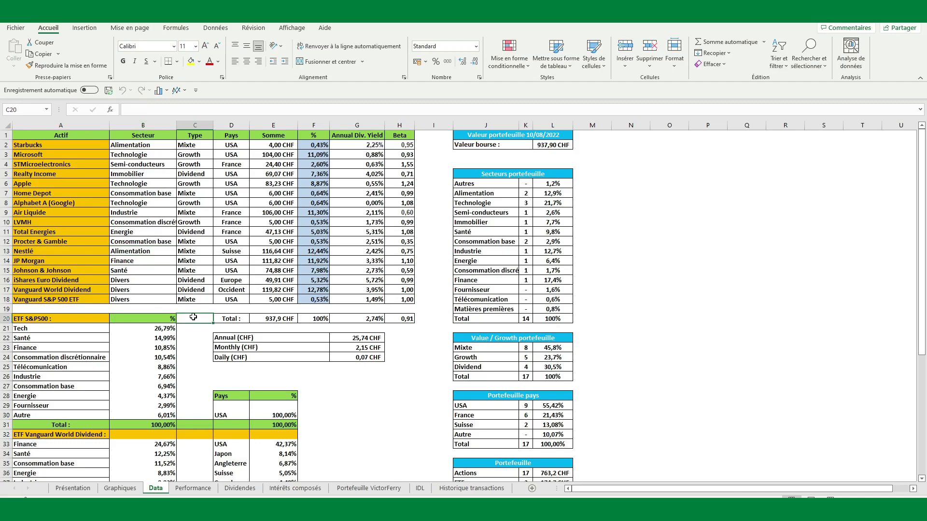
left_click(142, 251)
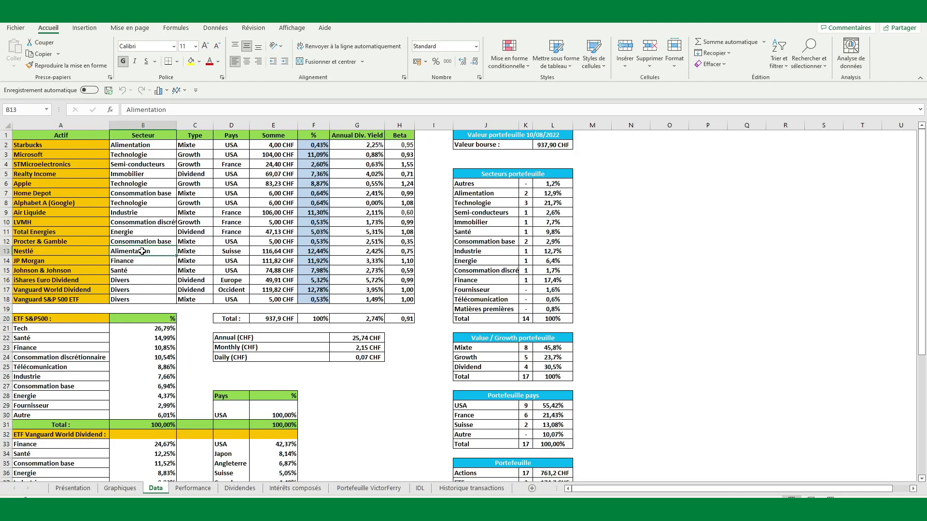
key("Up")
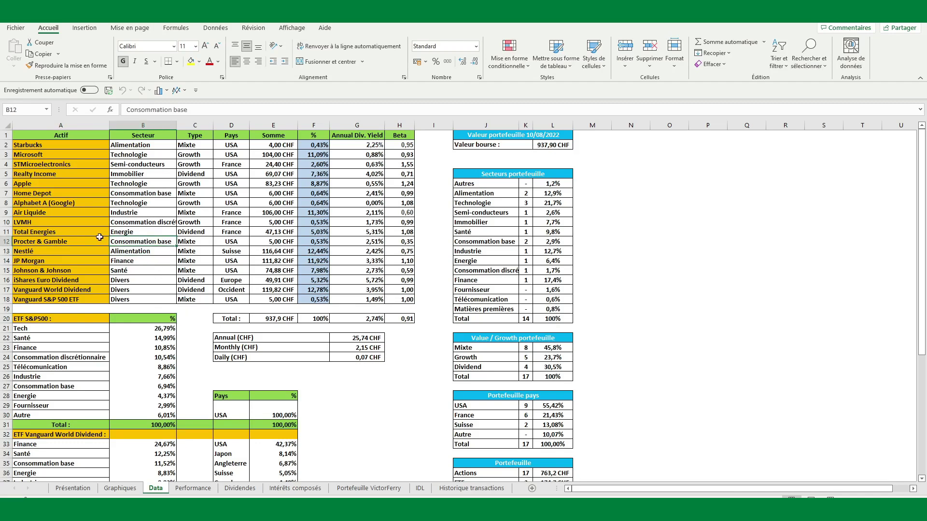
left_click(156, 251)
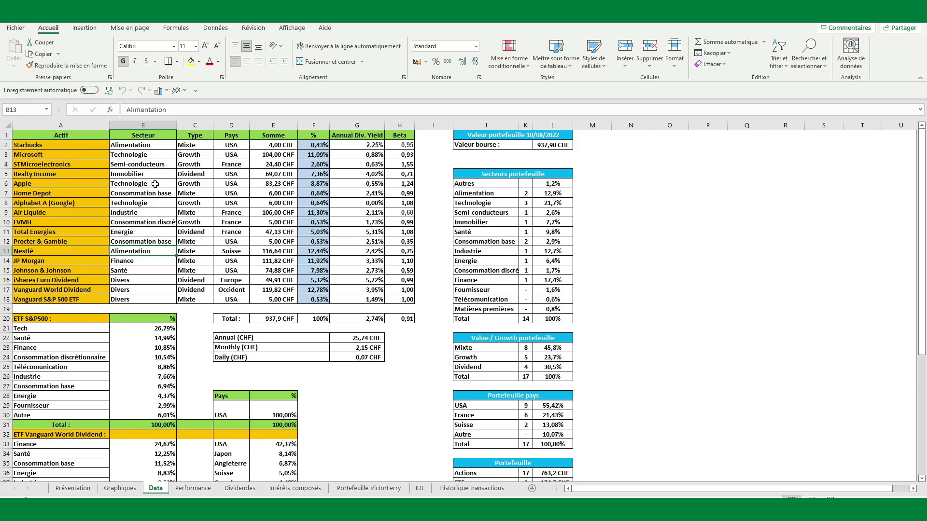
left_click_drag(155, 184, 86, 183)
left_click_drag(105, 263, 125, 261)
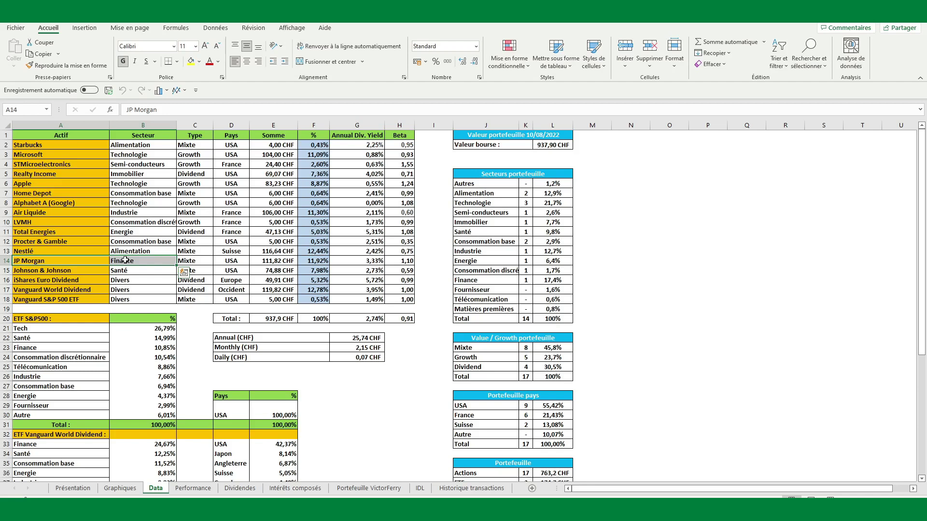
left_click_drag(79, 251, 129, 249)
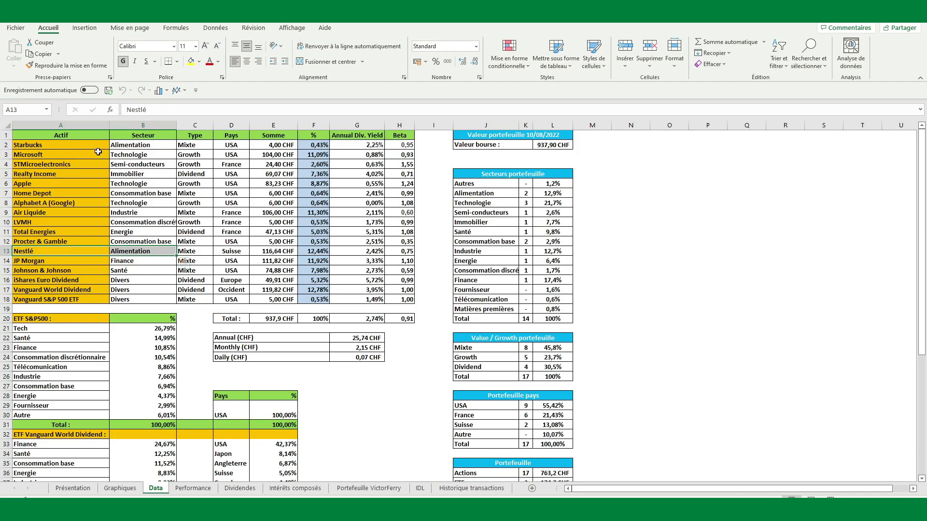
left_click_drag(96, 273, 121, 268)
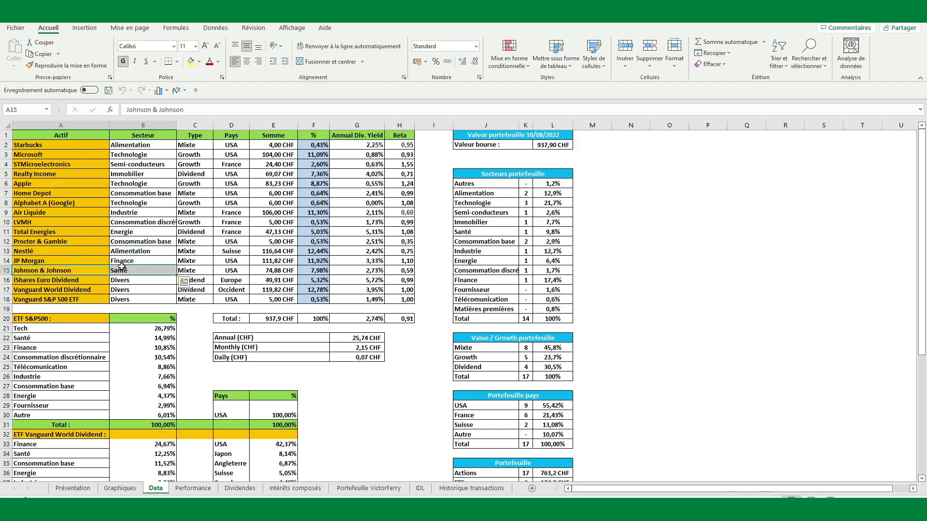
left_click(416, 338)
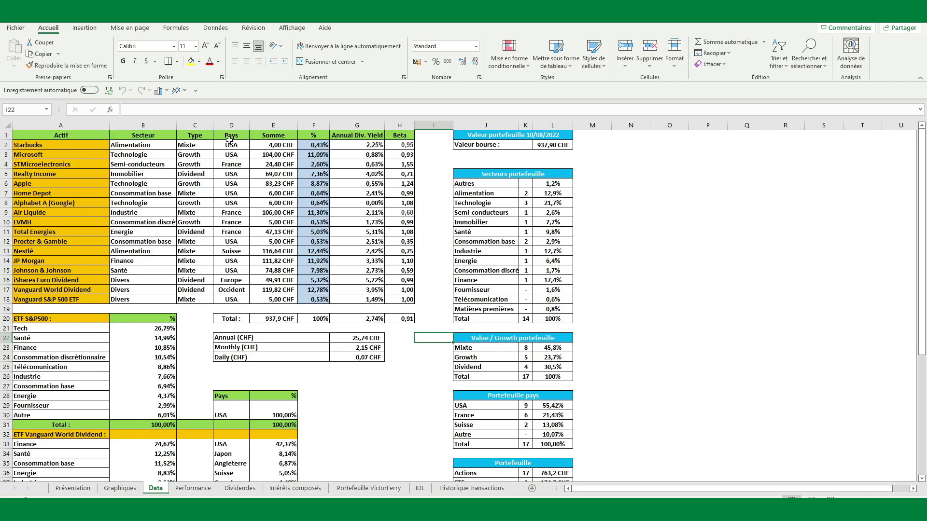
Review the Type column's Growth, Mixte and Dividend classifications and the Pays column of the holdings table
left_click(197, 136)
left_click_drag(197, 136, 203, 301)
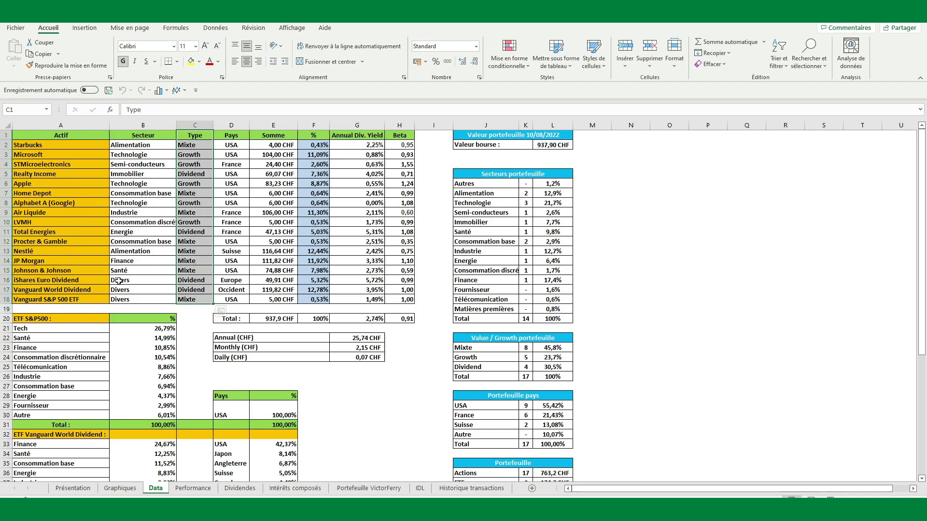
left_click(202, 316)
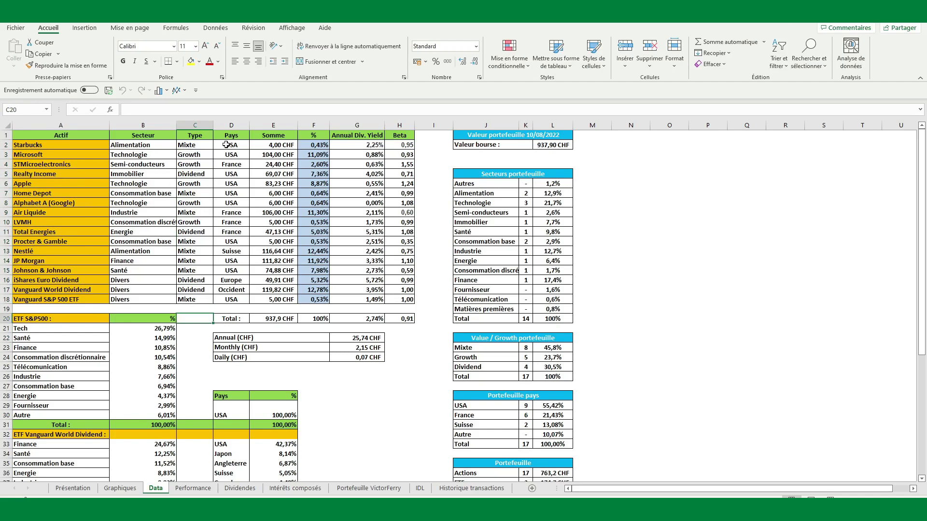
left_click(194, 156)
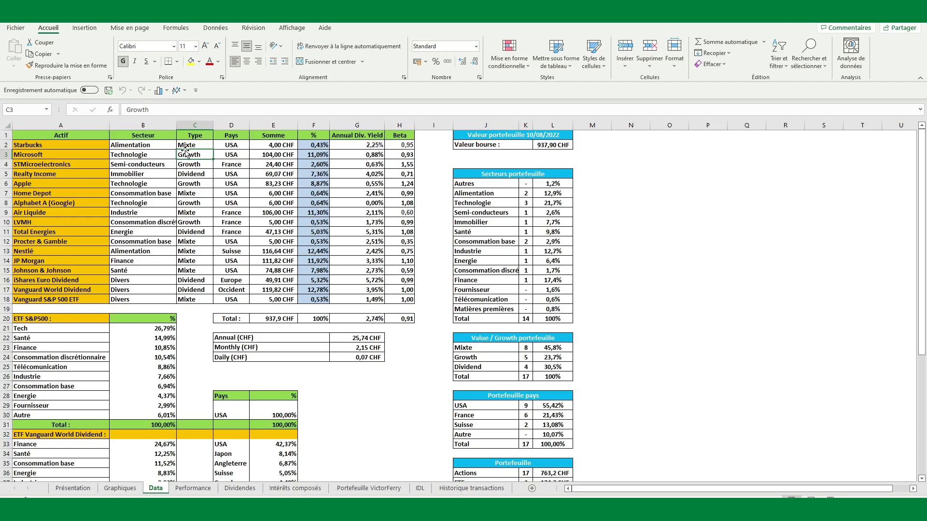
left_click(198, 143)
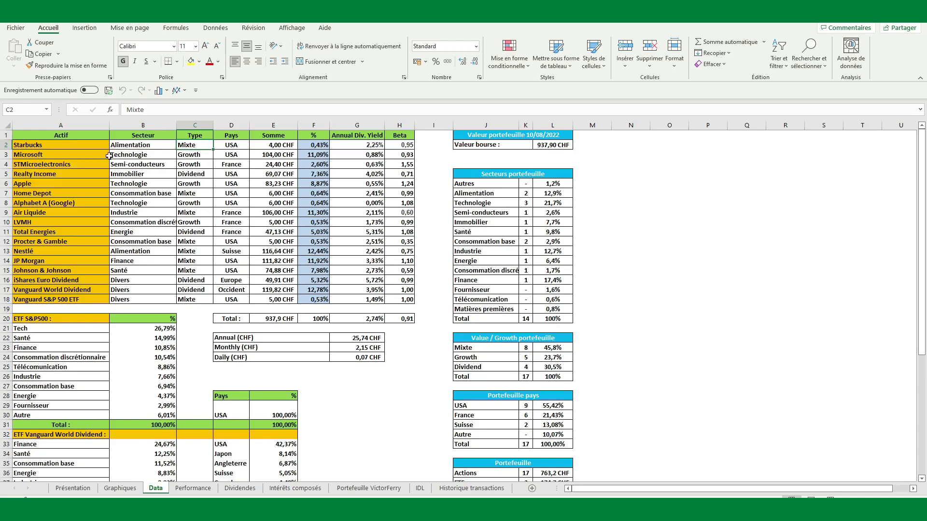
left_click(209, 176)
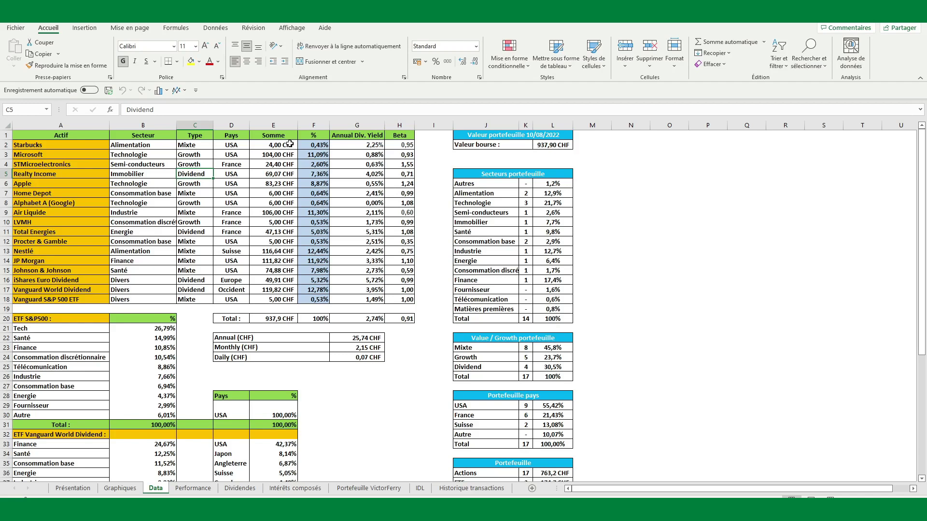
left_click(241, 134)
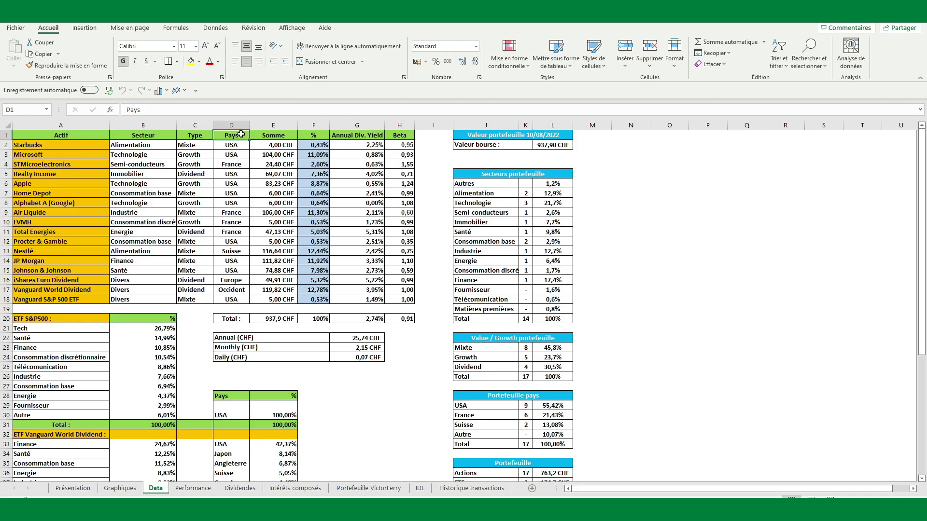
left_click(244, 182)
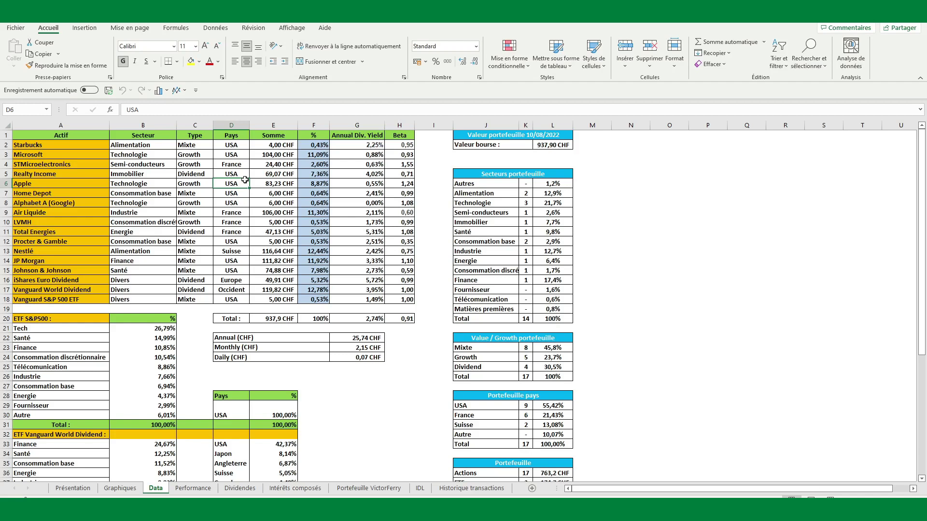
Inspect the Somme and % columns, including the total formula in E20 and the weight formula in F2
left_click(272, 134)
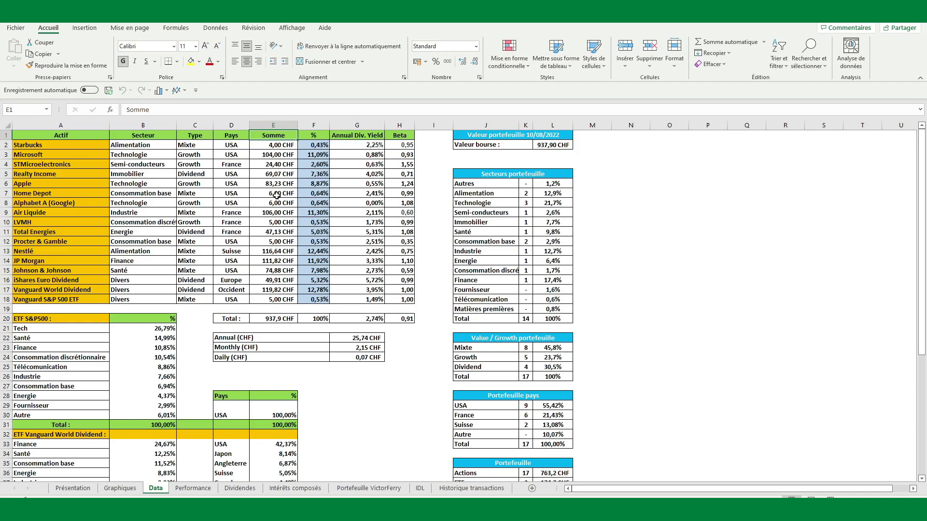
left_click(319, 136)
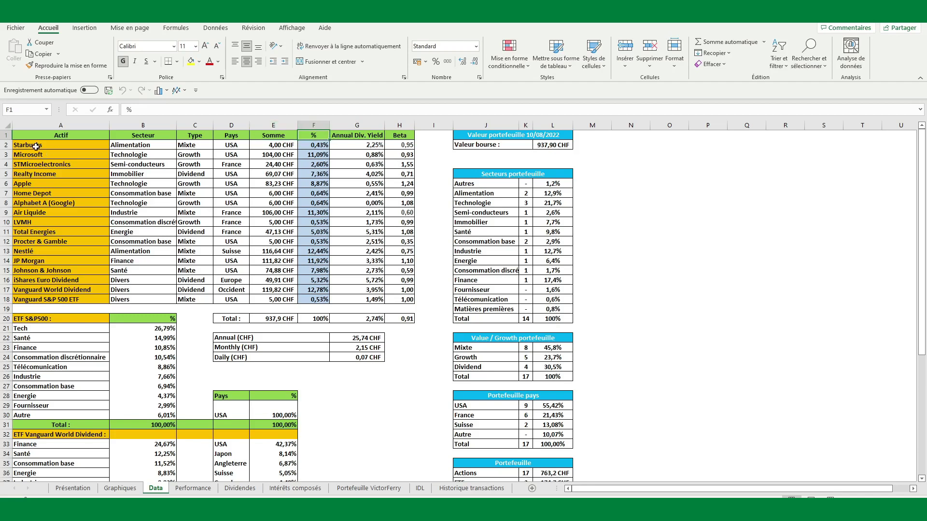
left_click(289, 144)
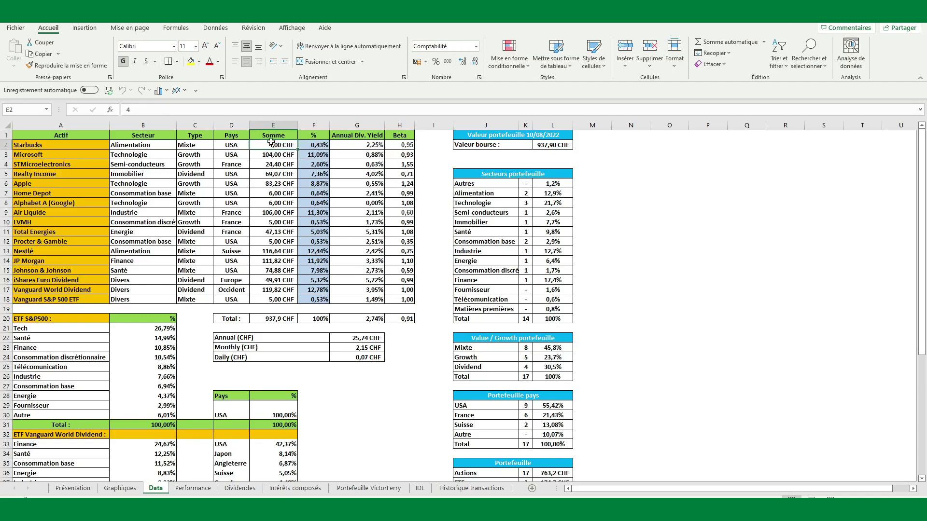
left_click(286, 316)
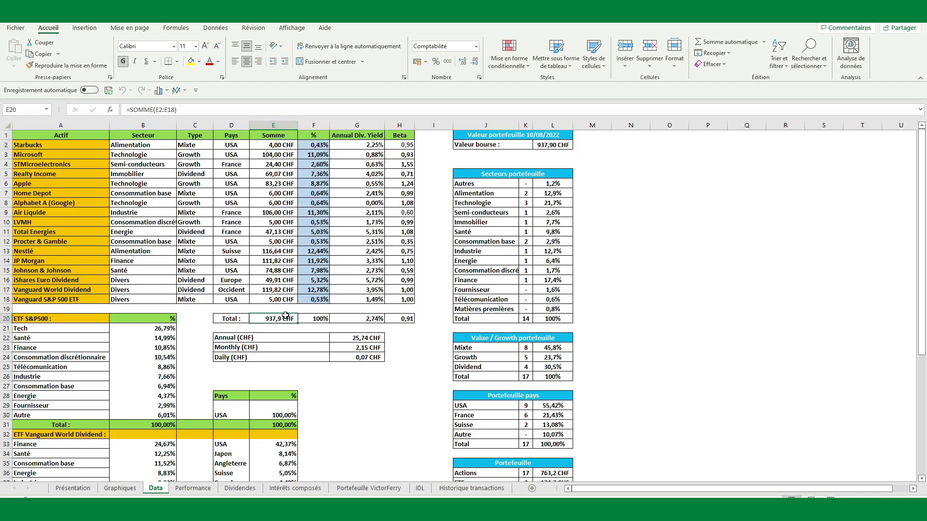
left_click(313, 146)
left_click(247, 115)
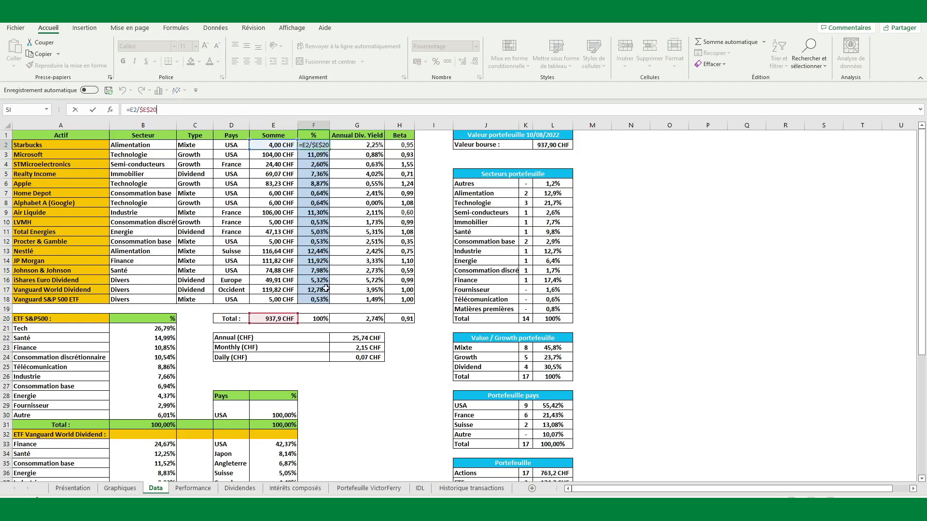
left_click(321, 308)
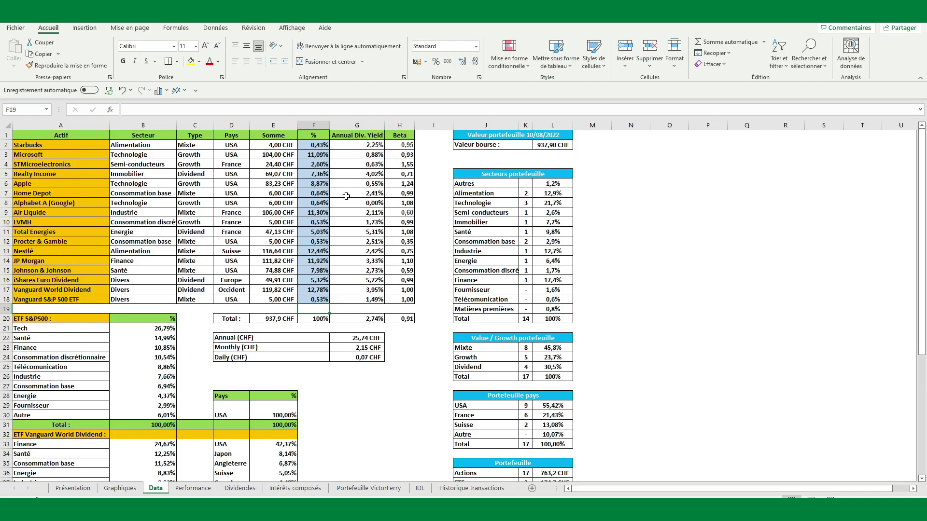
Inspect the formula for the portfolio's weighted annual dividend yield in G20, leaving it unedited
left_click(353, 319)
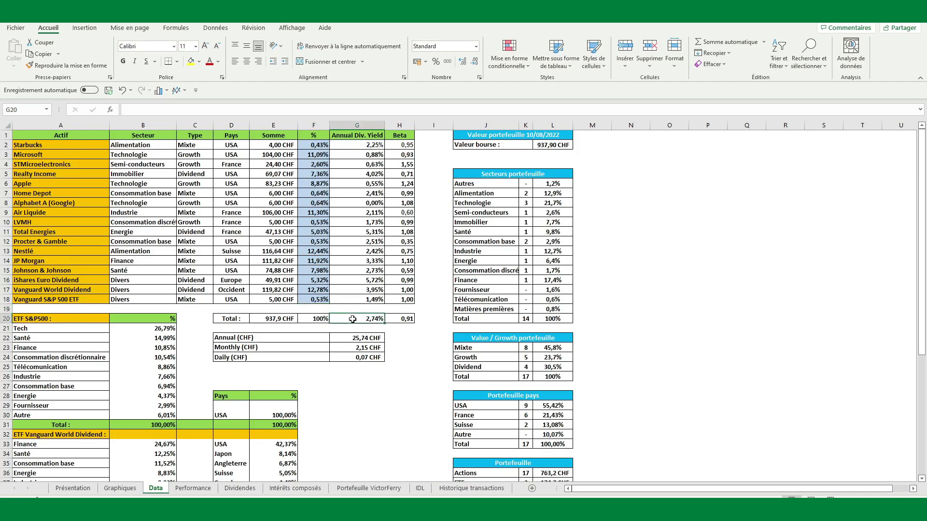
left_click(225, 110)
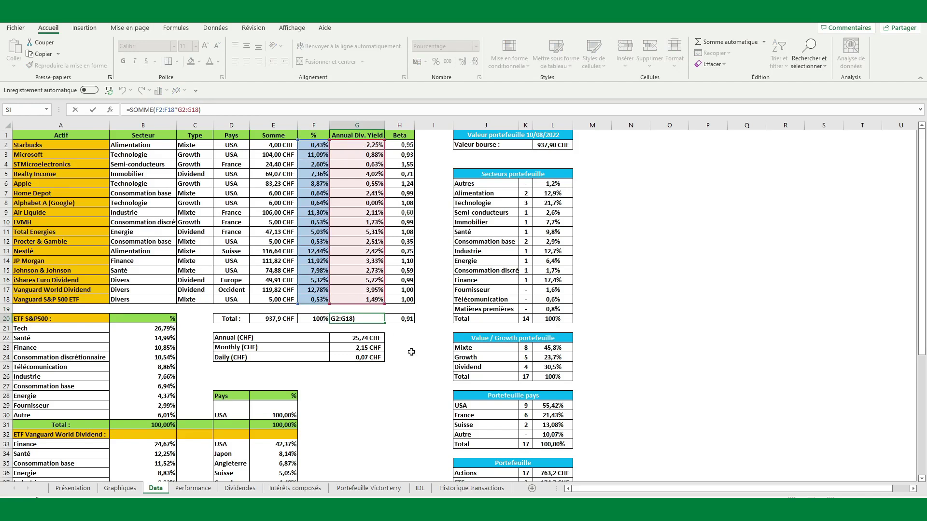
left_click(410, 351)
left_click(356, 317)
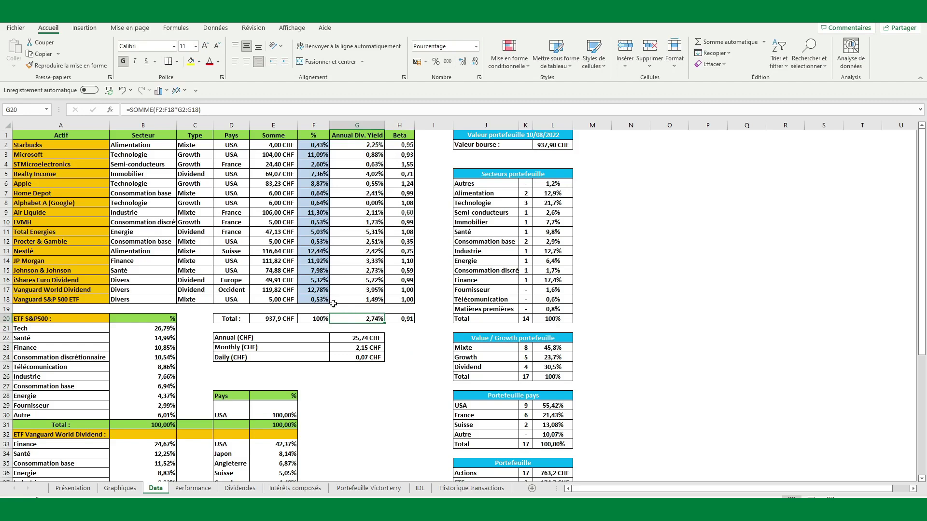
Inspect the annual dividend income formula in G22 and review the monthly and daily income rows below it
left_click(349, 337)
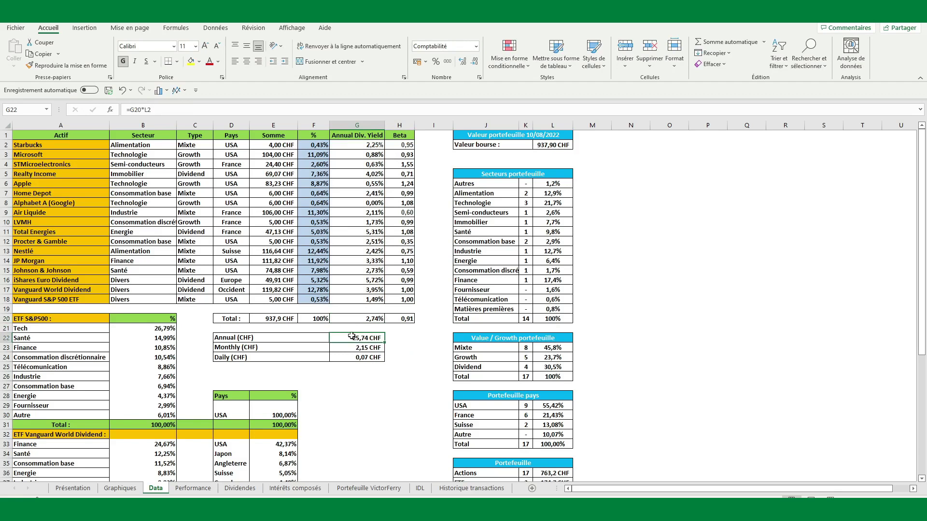
left_click(163, 108)
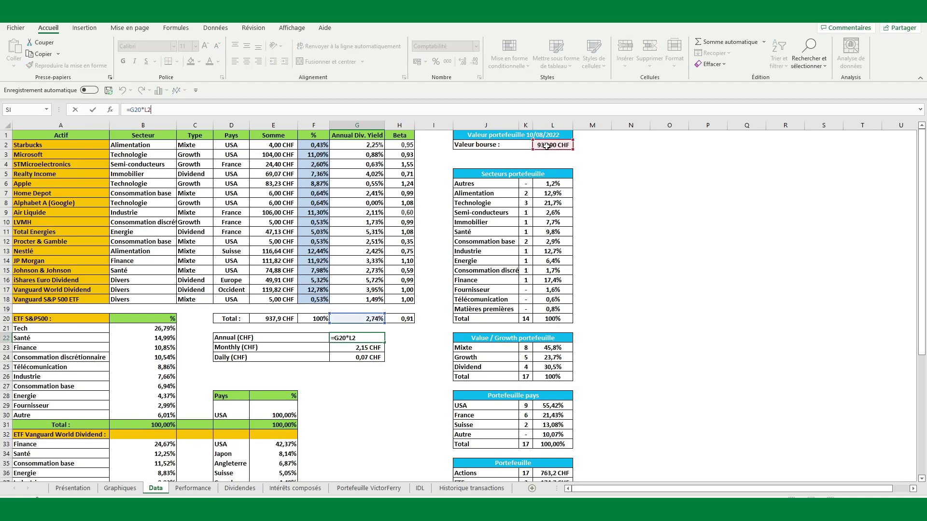
left_click(416, 340)
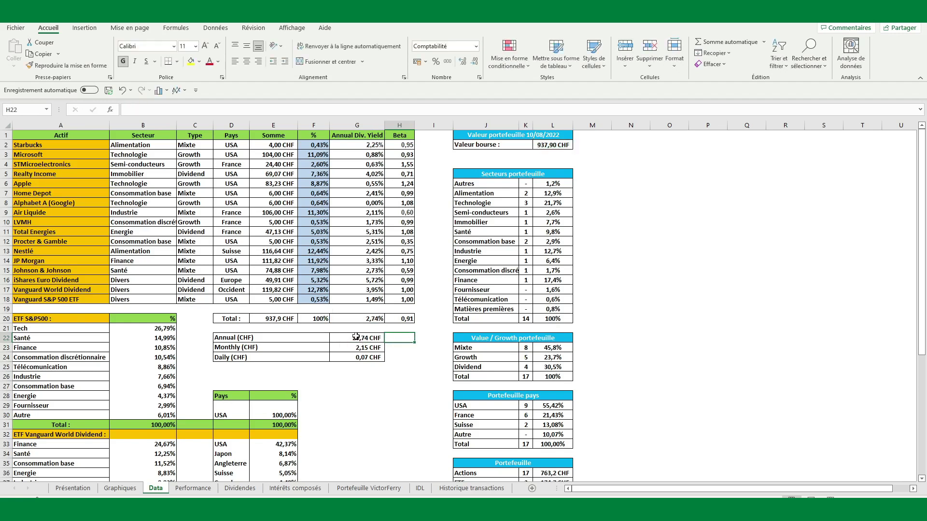
left_click(404, 354)
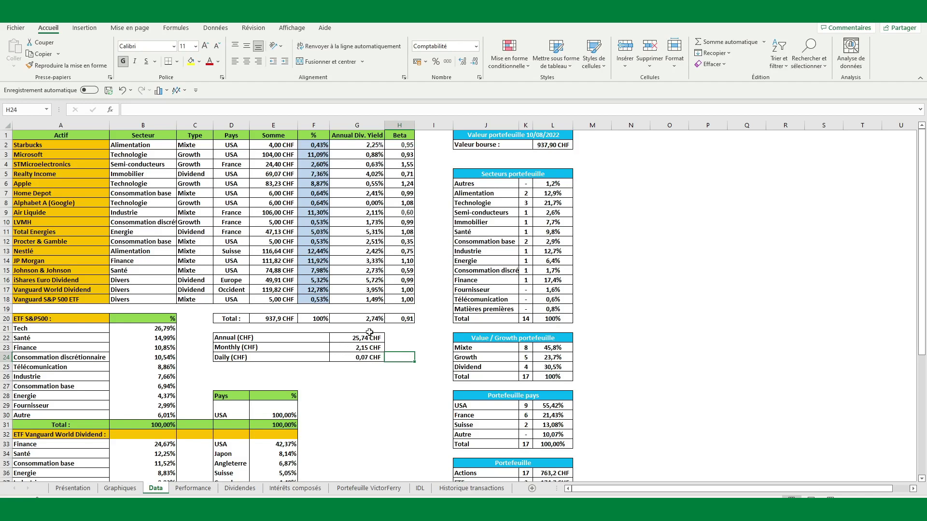
left_click_drag(400, 338, 410, 356)
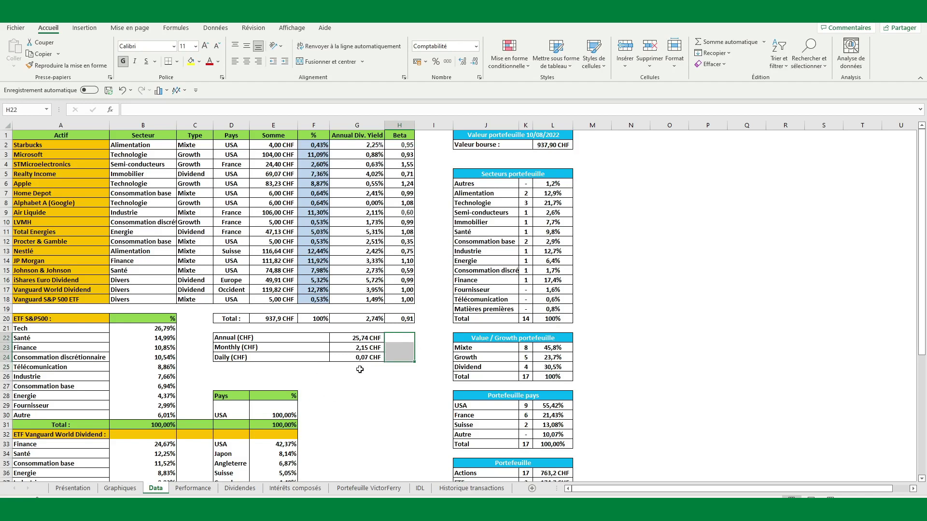
left_click(430, 309)
Review the holdings' Beta values and display the cell references of the weighted portfolio beta formula in H20
left_click(419, 137)
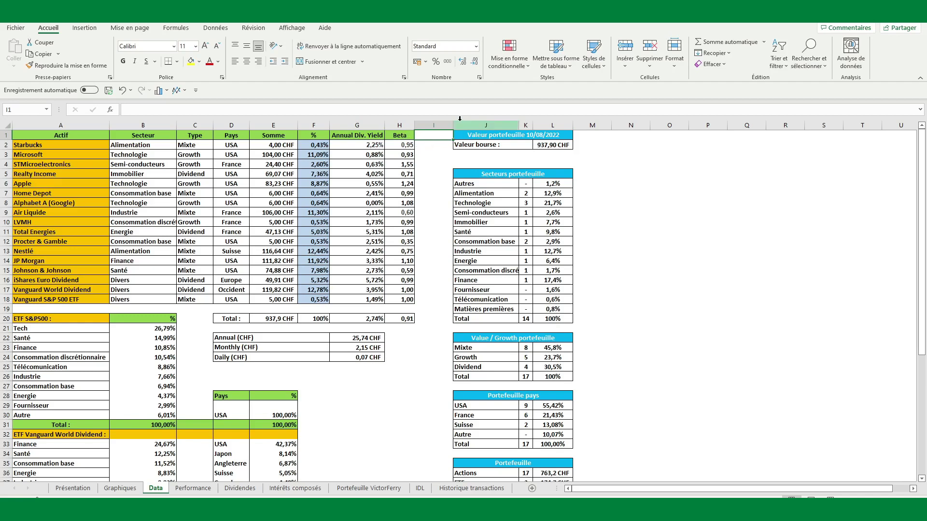
left_click(430, 158)
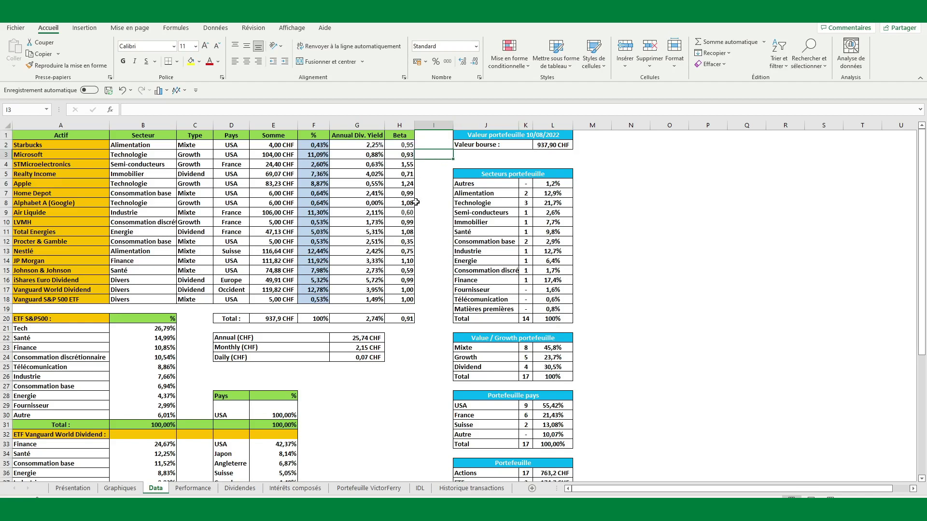
left_click(412, 288)
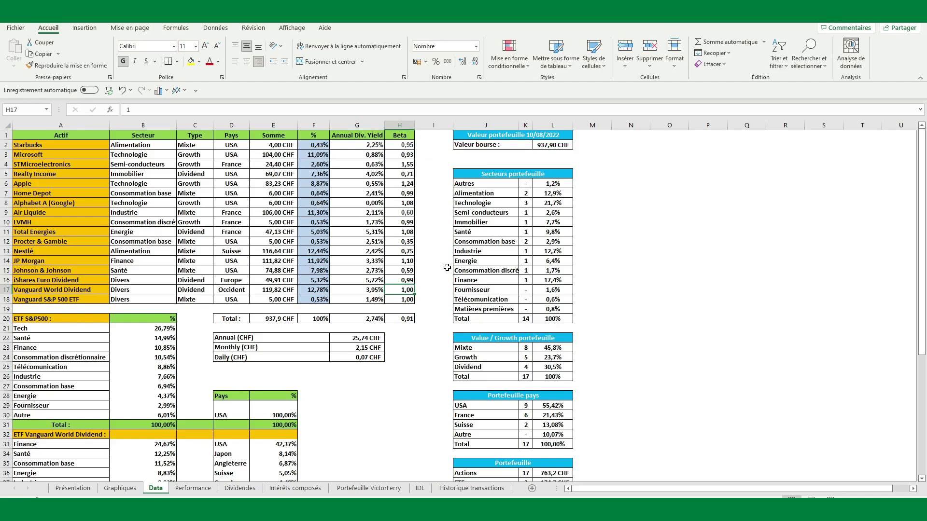
left_click(394, 209)
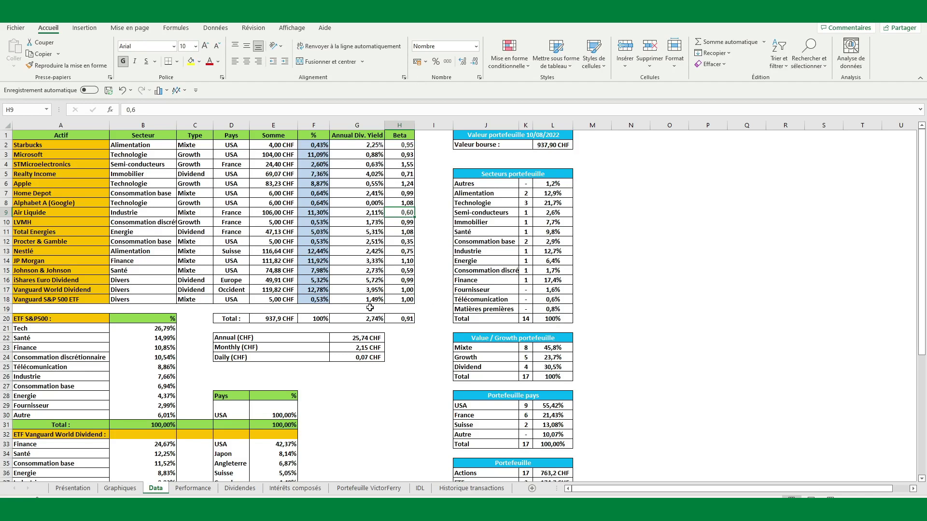
left_click(405, 318)
left_click(294, 109)
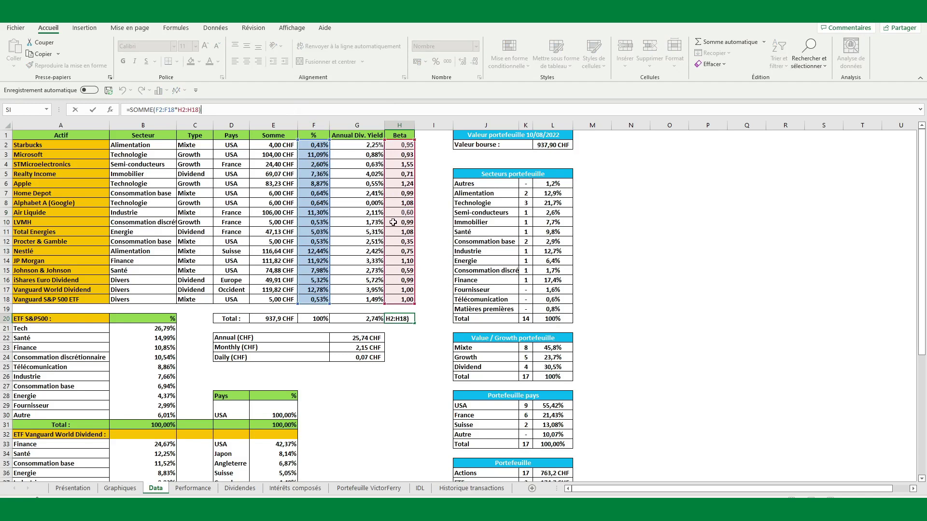
Close the portfolio beta formula unedited and reselect the weighted beta cell H20
left_click(439, 253)
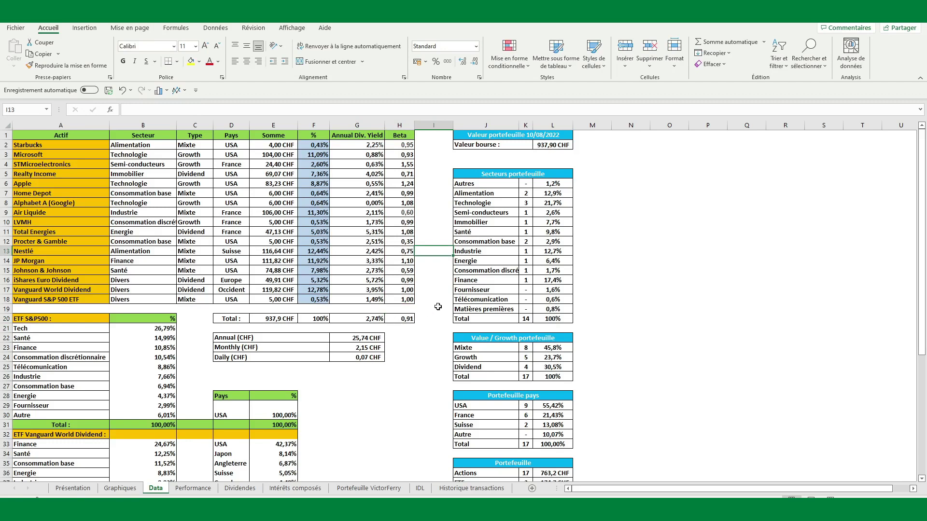
left_click(397, 319)
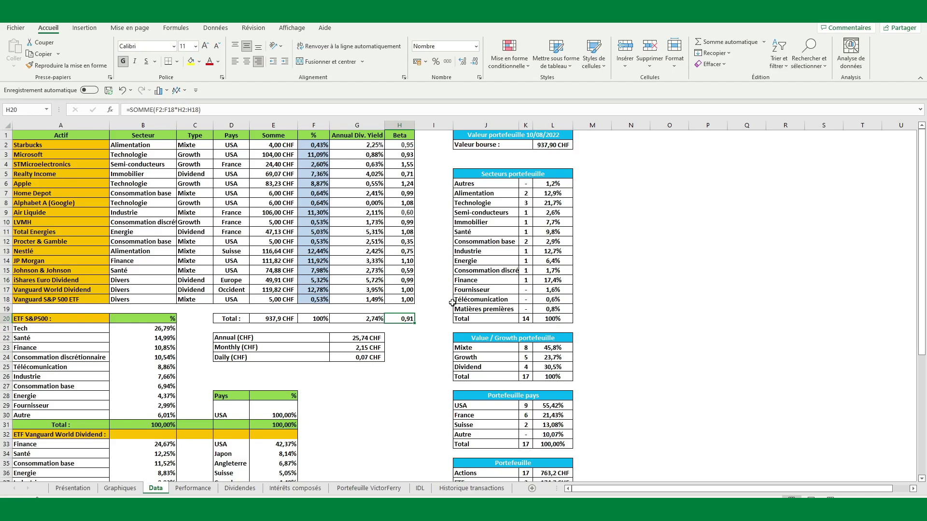
Review the sector and country breakdown tables of the S&P500, Vanguard World Dividend and iShares Euro Dividend ETFs
scroll(376, 331, "down", 1)
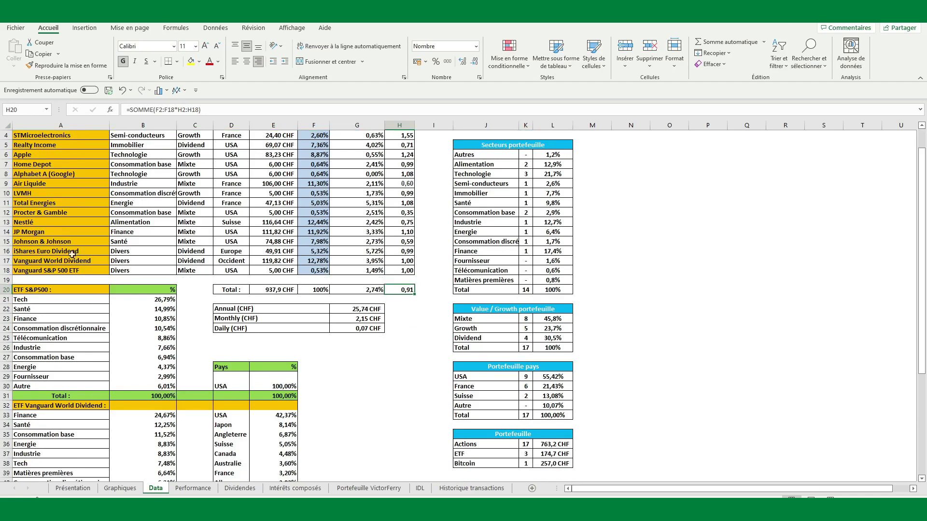
scroll(121, 321, "down", 3)
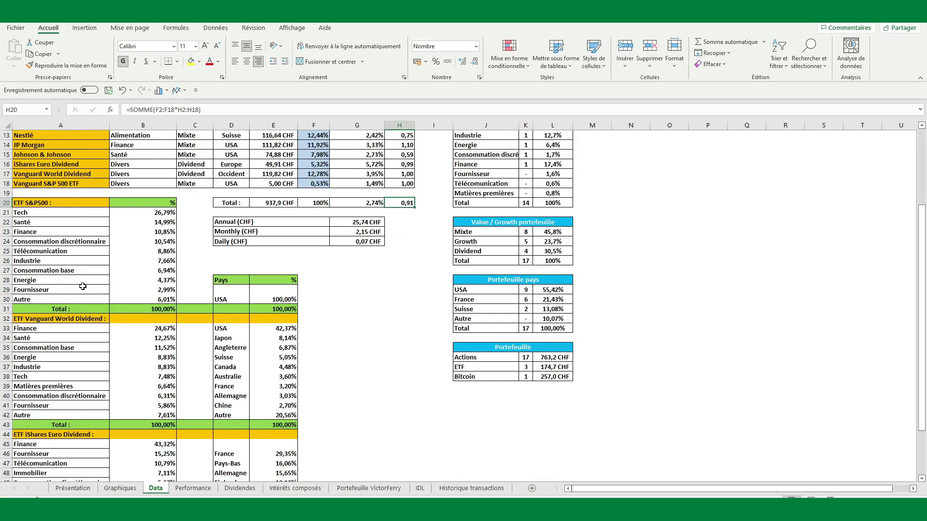
scroll(85, 297, "down", 3)
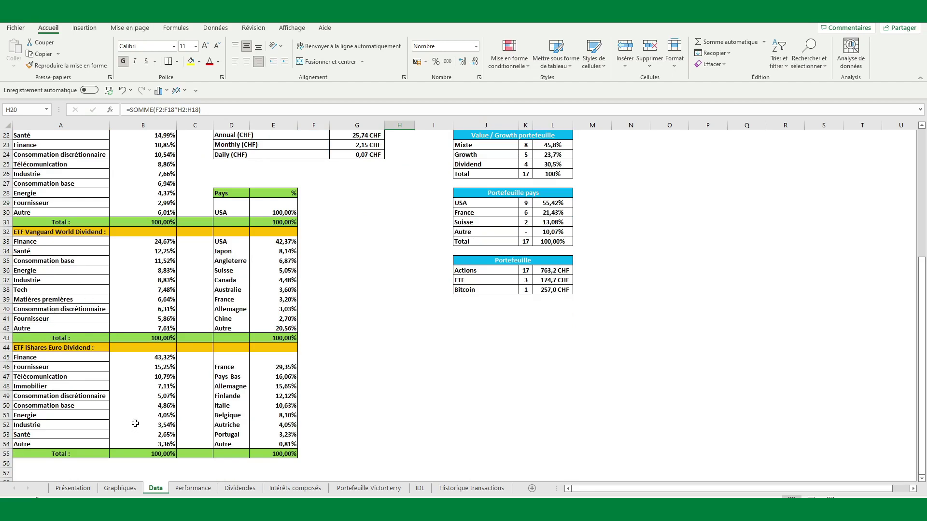
scroll(135, 423, "up", 5)
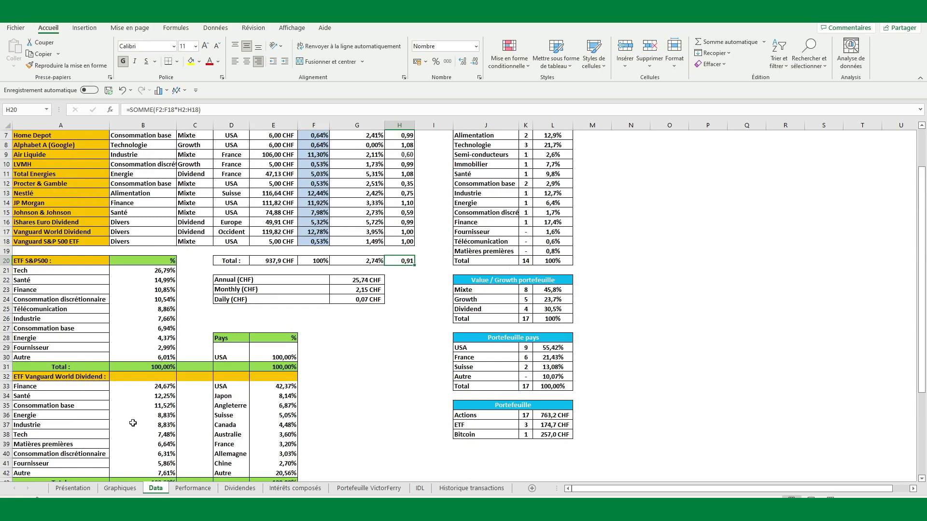
scroll(132, 423, "down", 1)
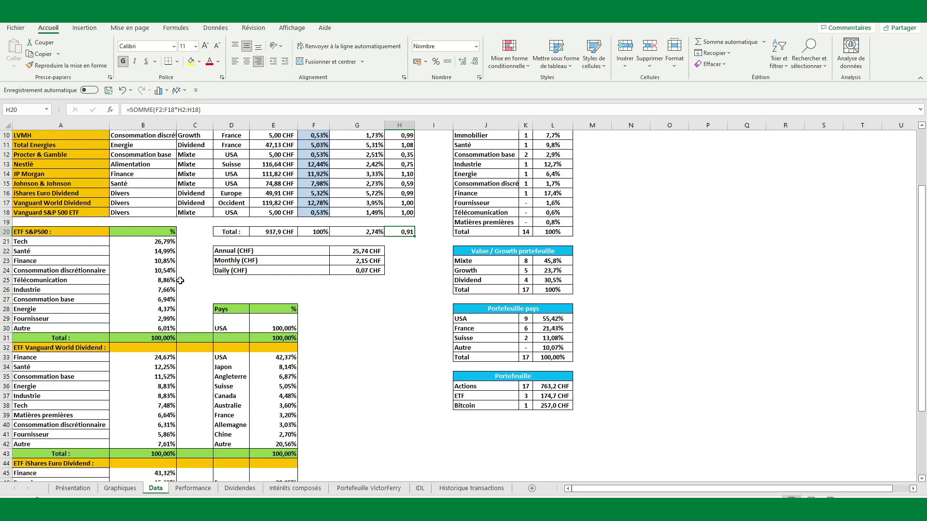
scroll(149, 293, "down", 2)
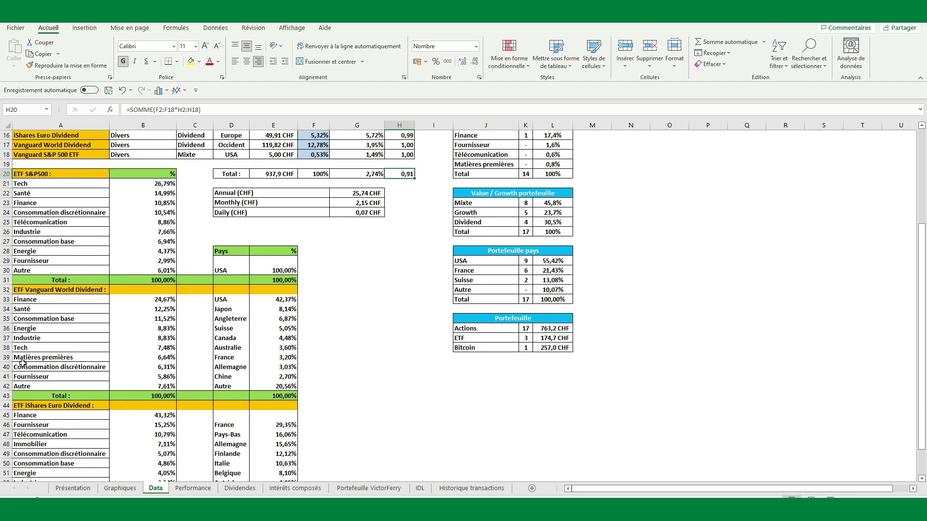
scroll(144, 374, "down", 3)
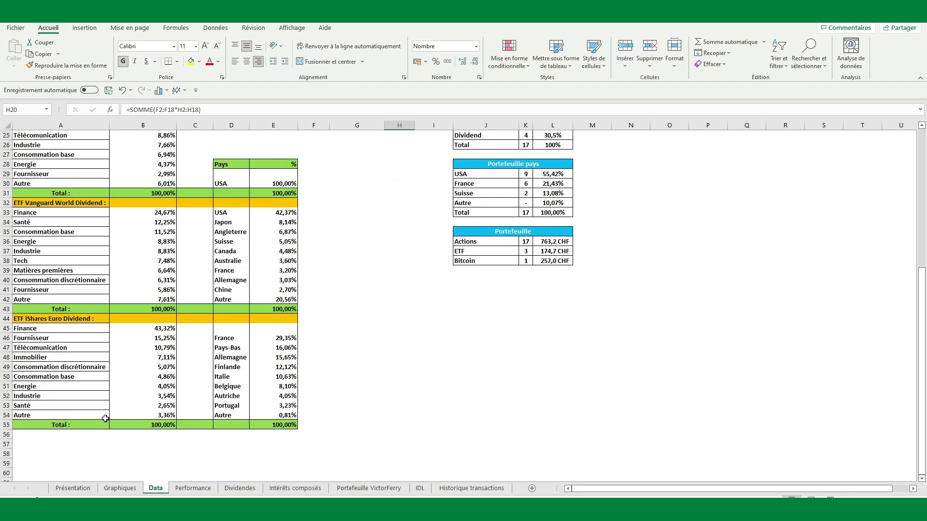
scroll(105, 418, "up", 8)
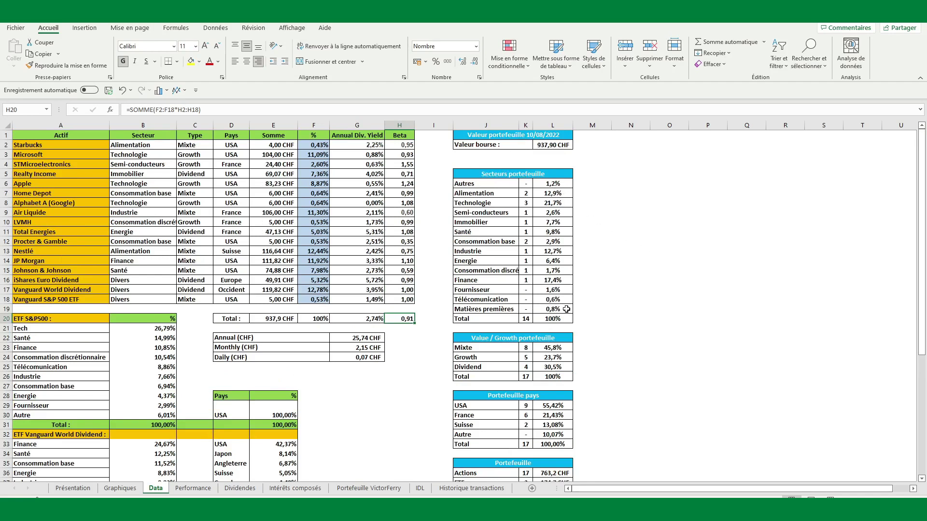
Inspect the Finance sector weight formula in L16 and trace its references to the holdings and ETF sector tables, leaving it unedited
left_click(556, 281)
left_click(279, 112)
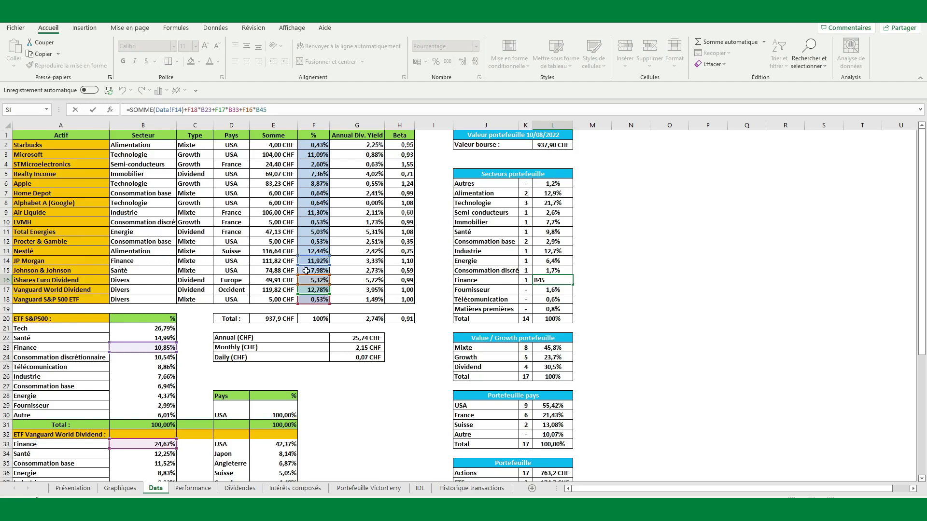
scroll(314, 289, "down", 3)
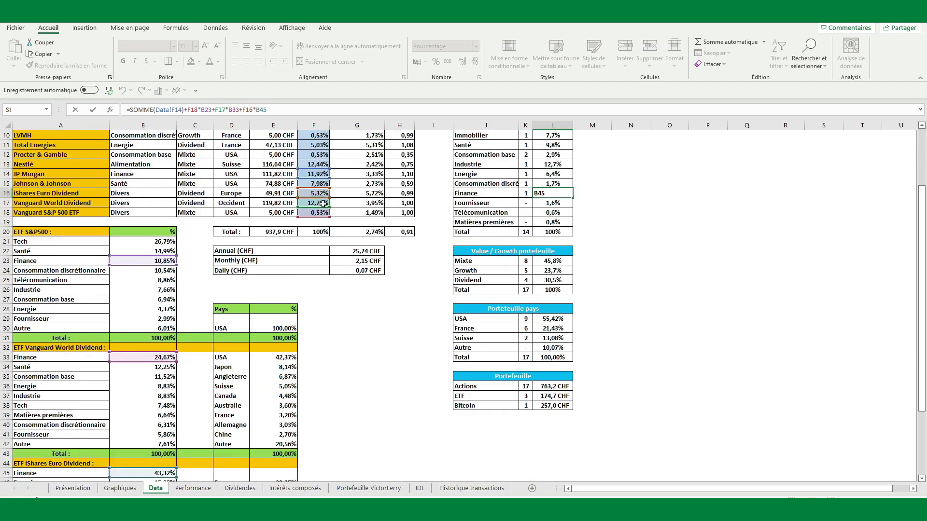
scroll(323, 203, "down", 2)
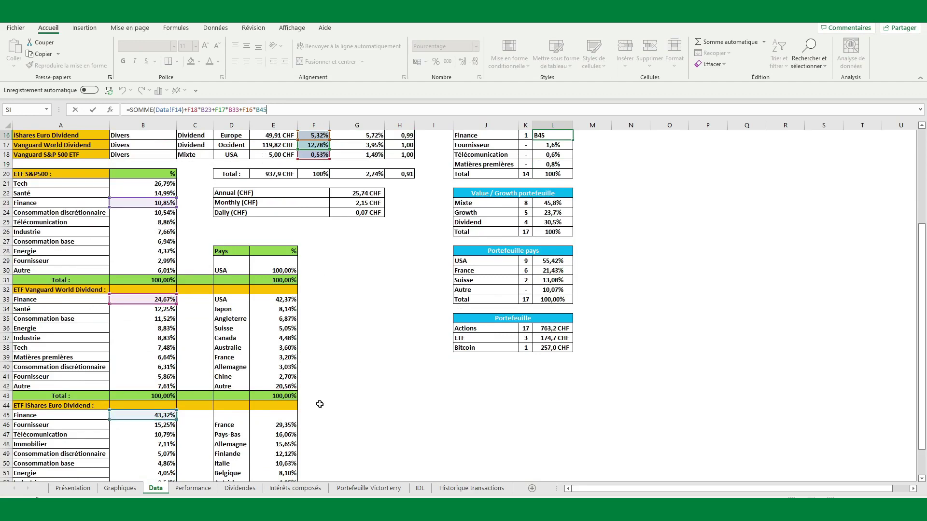
scroll(320, 404, "up", 3)
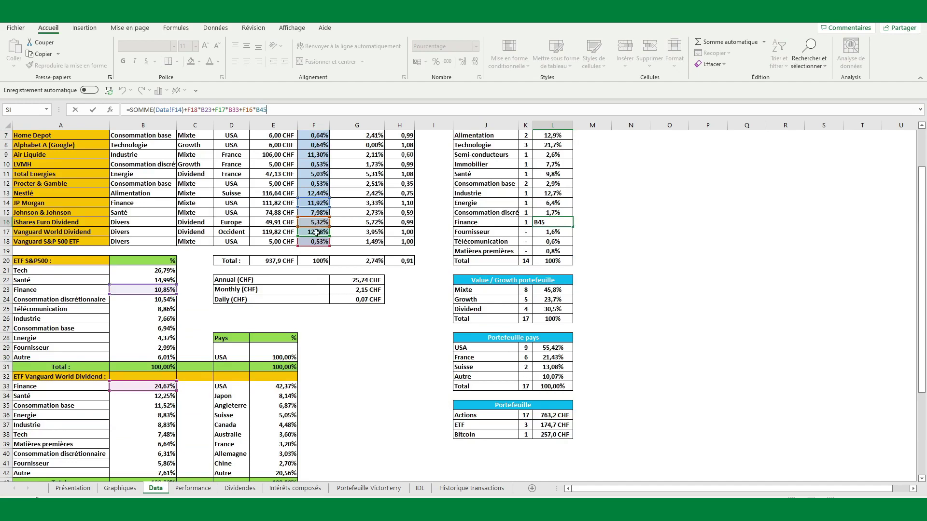
left_click(630, 242)
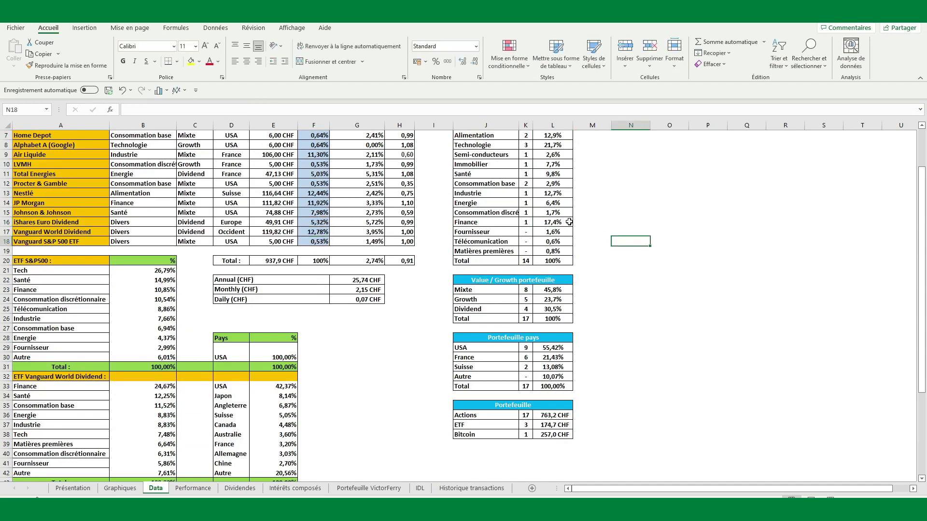
Compare the Value / Growth portfeuille table with the holdings' Type column, starting from the first entries in column C
scroll(627, 292, "up", 2)
scroll(613, 303, "down", 1)
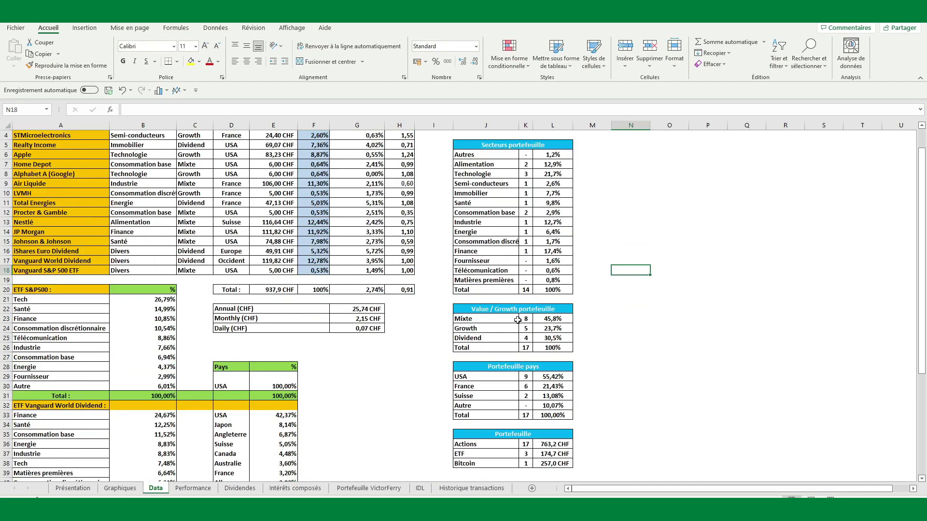
scroll(459, 290, "up", 1)
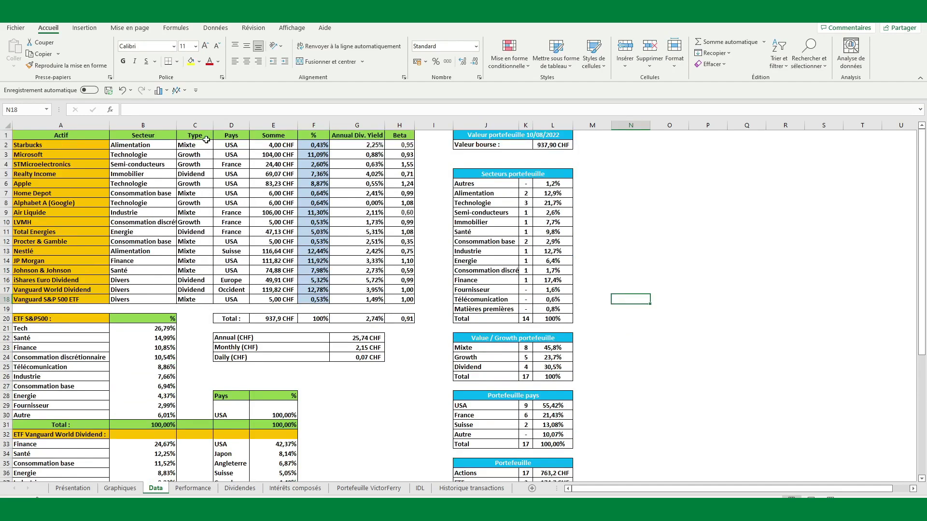
left_click_drag(189, 145, 196, 181)
scroll(676, 322, "down", 2)
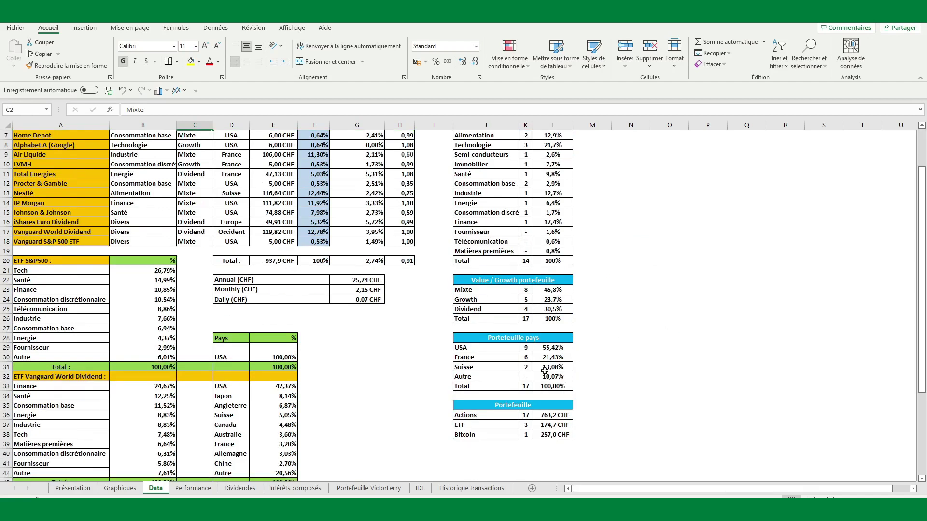
Inspect the USA weight formula in L29 and trace its references to the holdings and ETF country tables, leaving it unedited
scroll(545, 370, "up", 2)
left_click(551, 407)
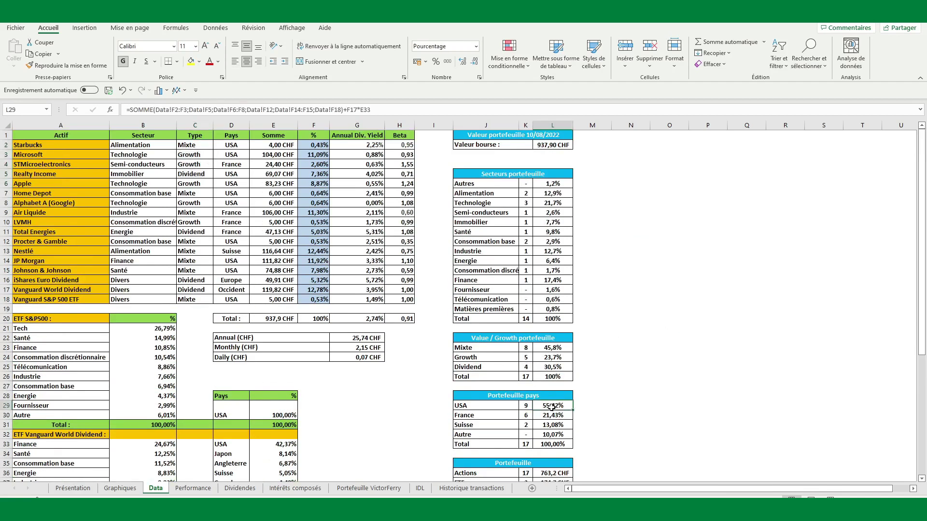
left_click(386, 110)
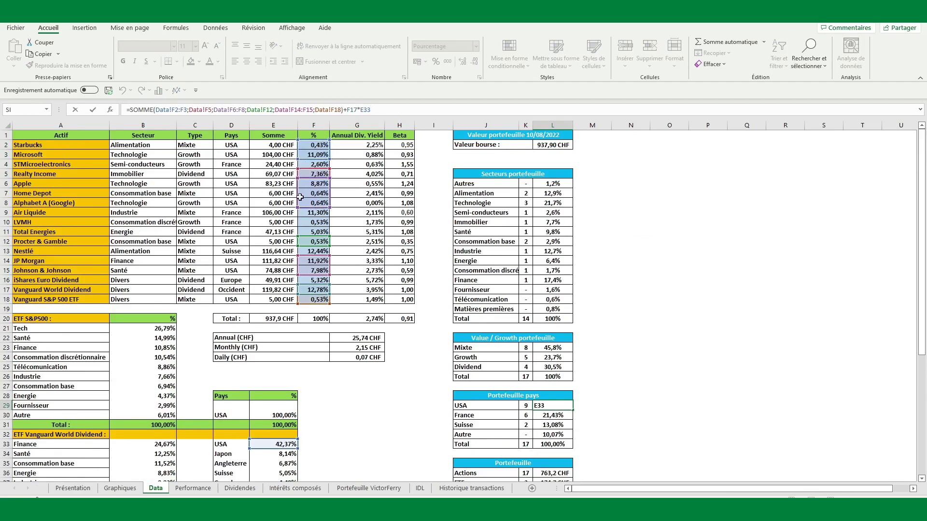
scroll(300, 197, "down", 1)
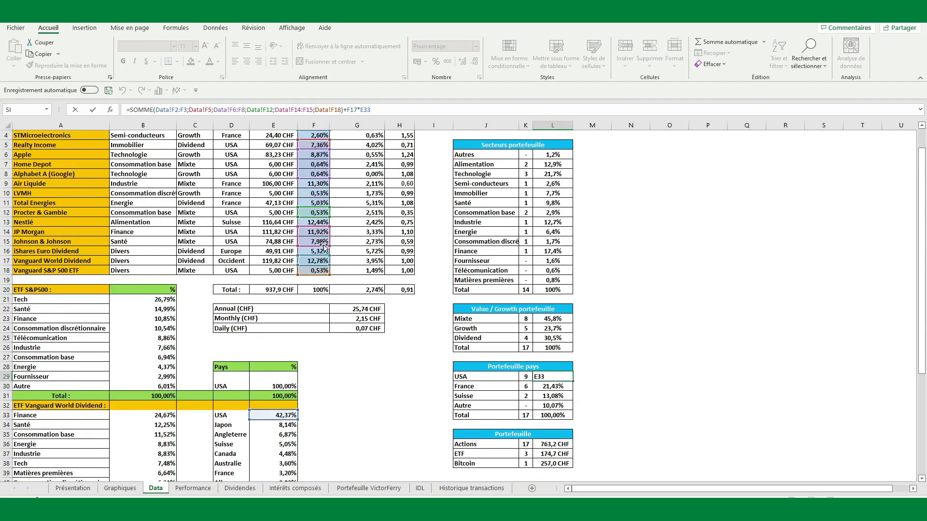
scroll(323, 248, "down", 2)
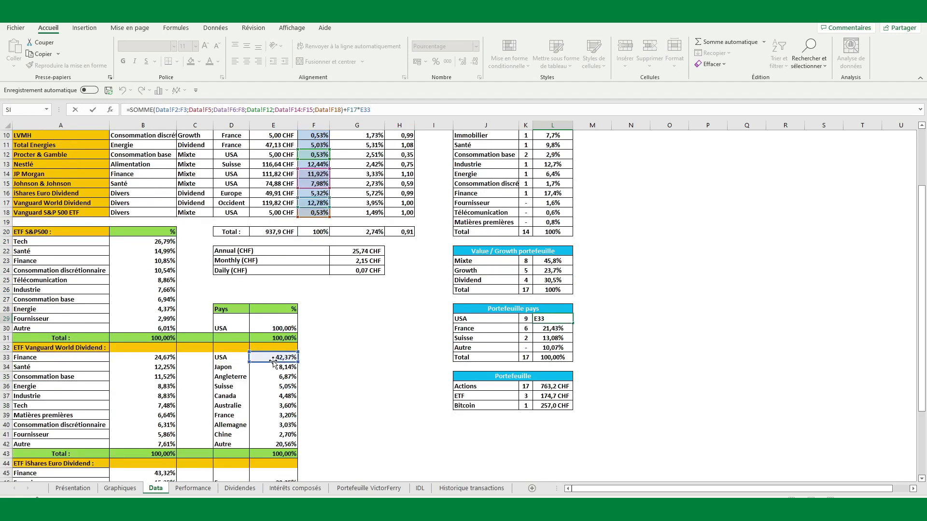
scroll(274, 362, "down", 4)
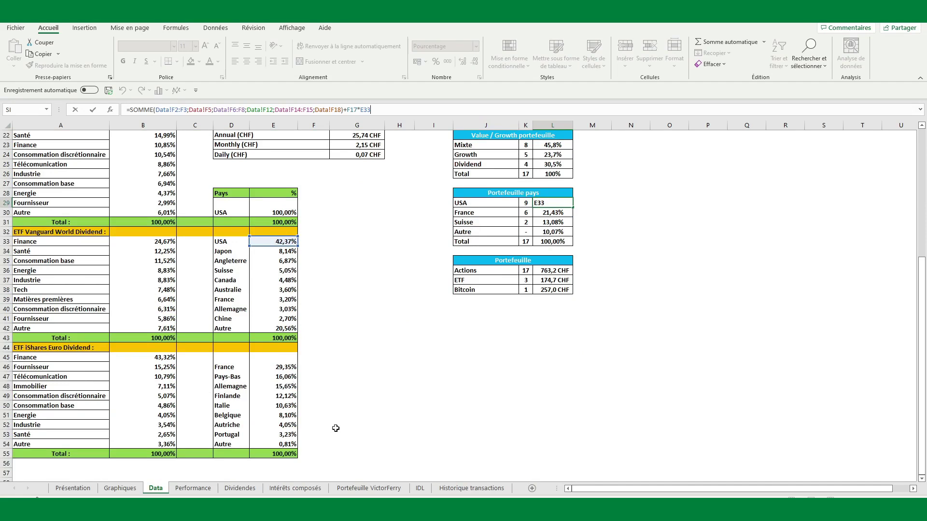
scroll(302, 397, "up", 3)
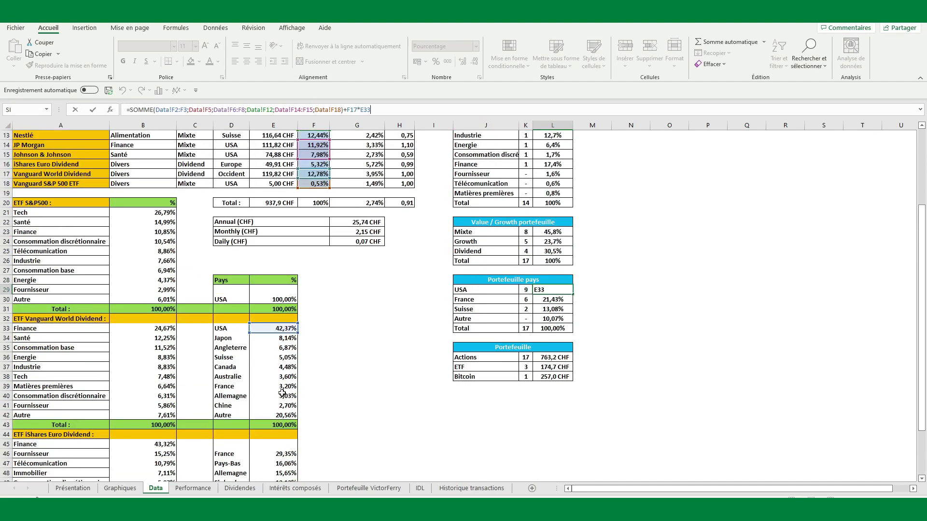
scroll(280, 381, "up", 4)
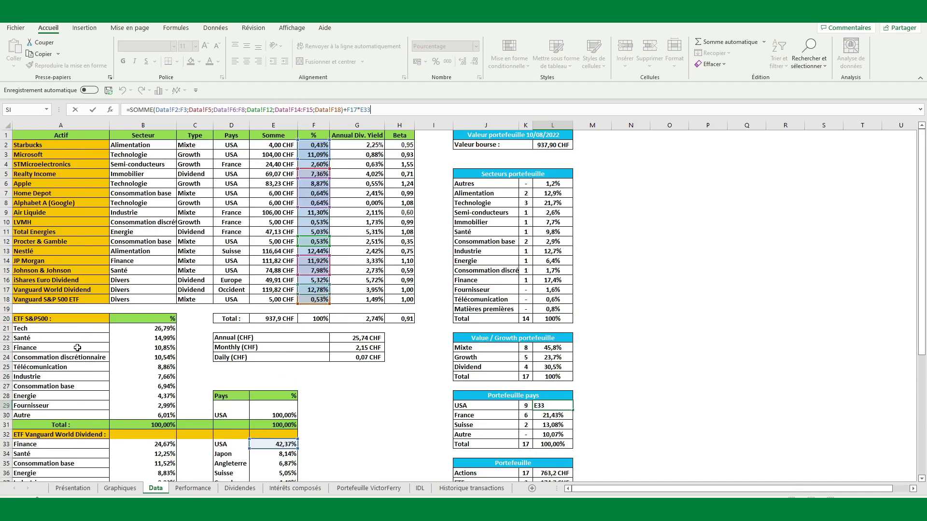
scroll(376, 313, "down", 4)
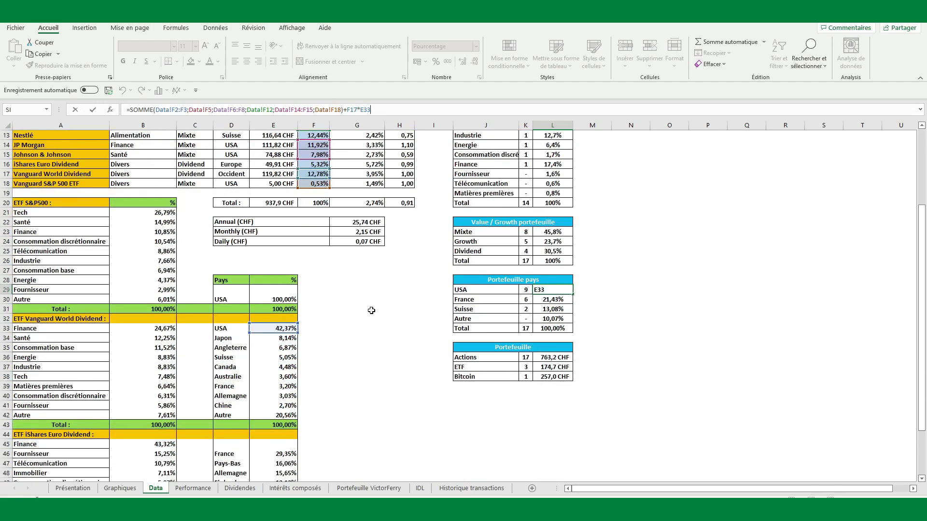
left_click(612, 302)
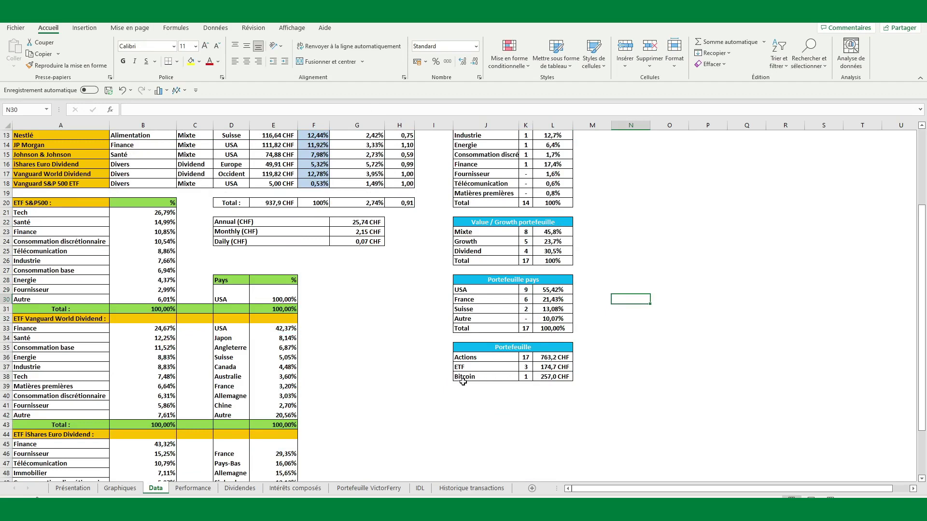
Examine the Bitcoin row of the Portefeuille table and review the sheet's remaining summary and ETF tables
left_click_drag(482, 377, 542, 377)
left_click(512, 405)
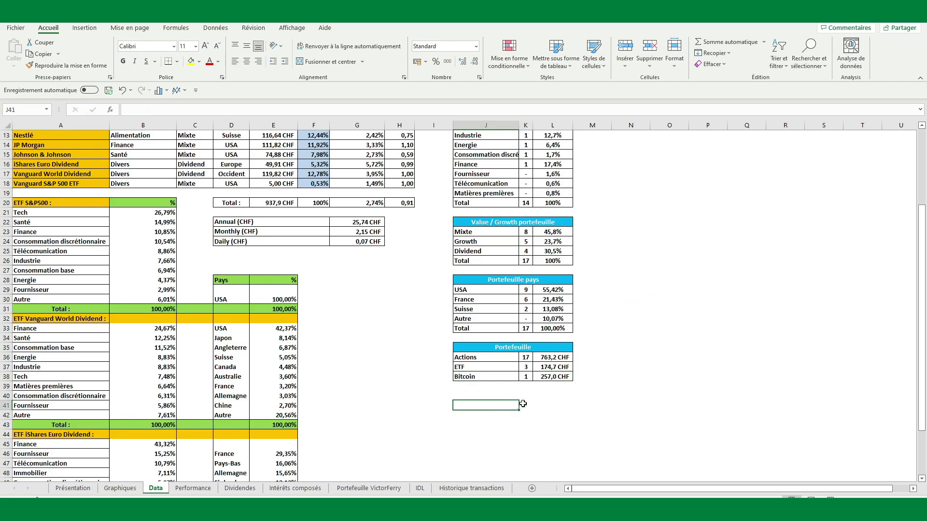
scroll(478, 386, "up", 4)
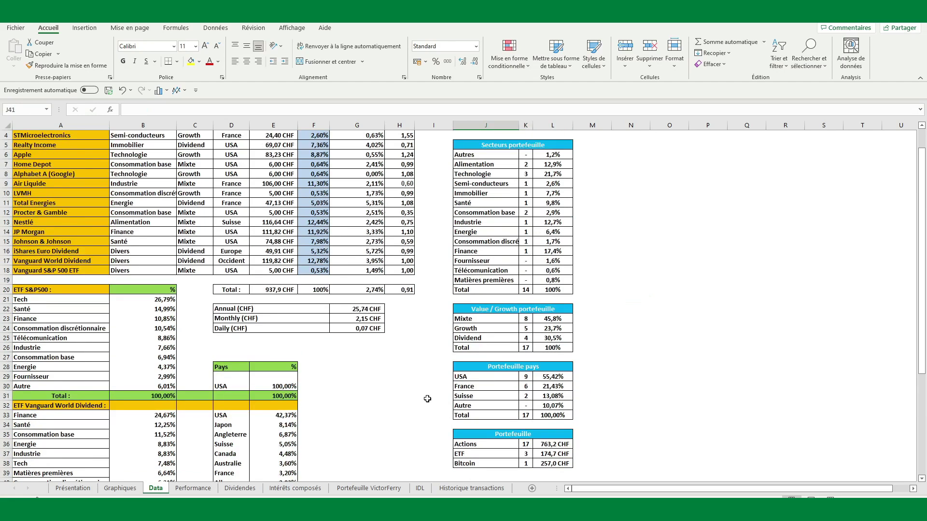
scroll(362, 342, "down", 3)
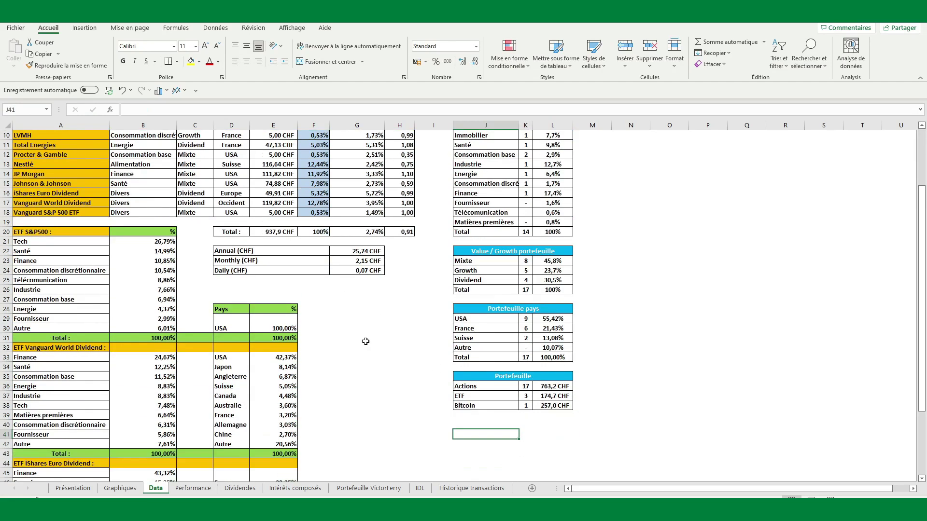
scroll(366, 341, "down", 3)
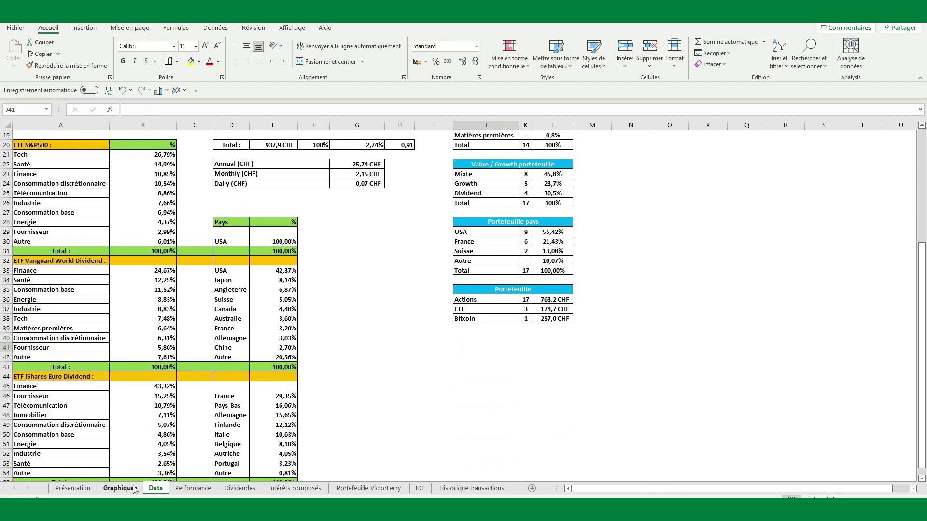
Compare the charts on the Graphiques sheet with the Data sheet's summary tables, ending on the Graphiques sheet
left_click(121, 489)
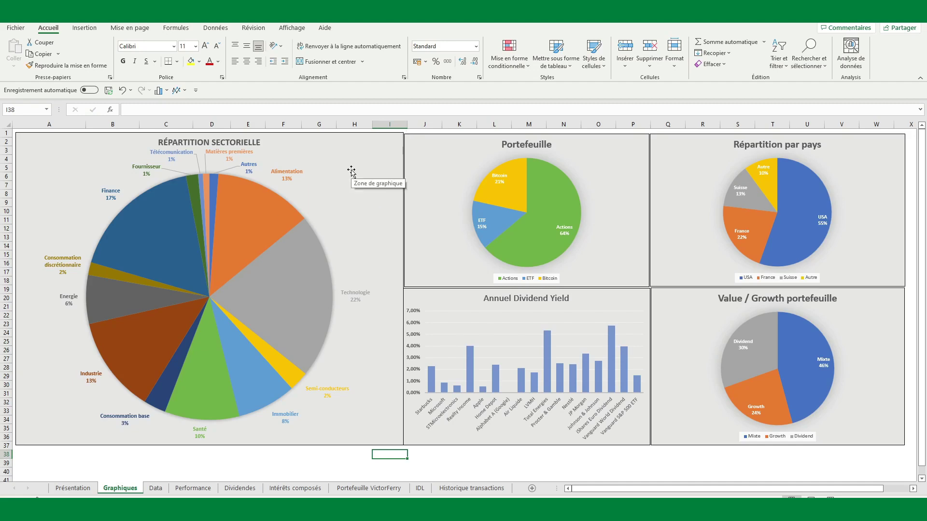
left_click(155, 489)
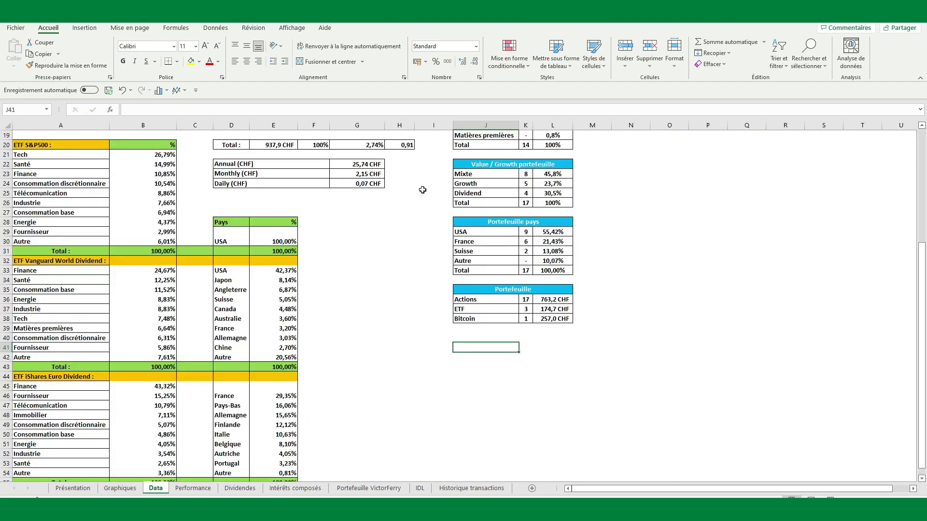
scroll(467, 353, "up", 3)
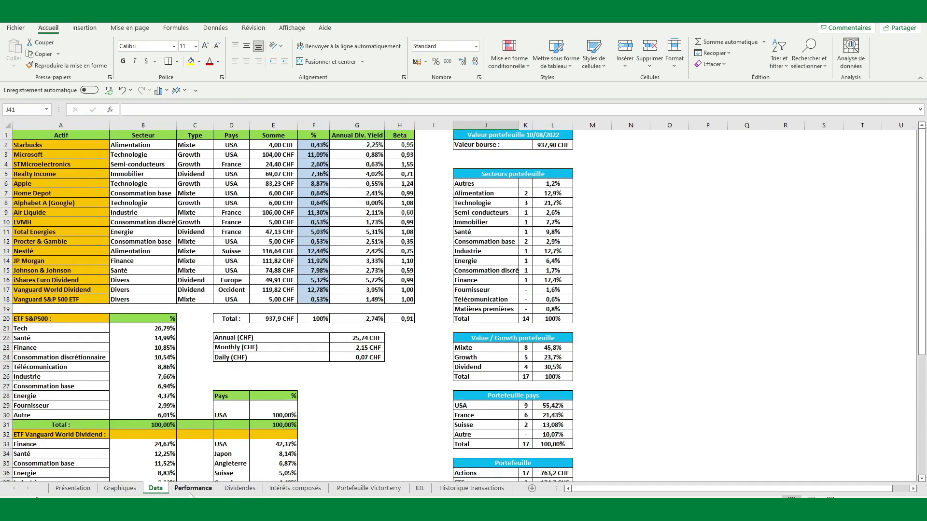
left_click(137, 487)
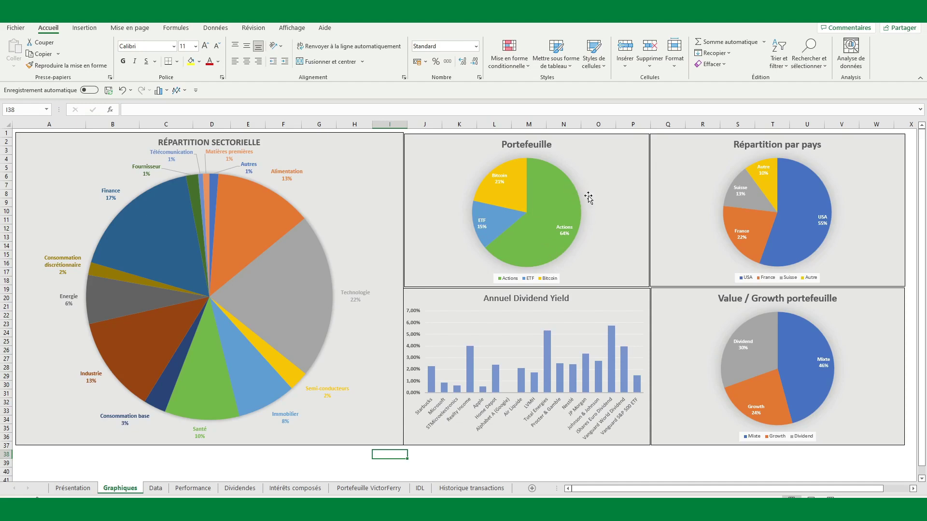
Examine the Portefeuille and Value / Growth portefeuille pie charts on the Graphiques sheet
scroll(655, 212, "down", 1)
scroll(654, 213, "up", 1)
mouse_move(549, 247)
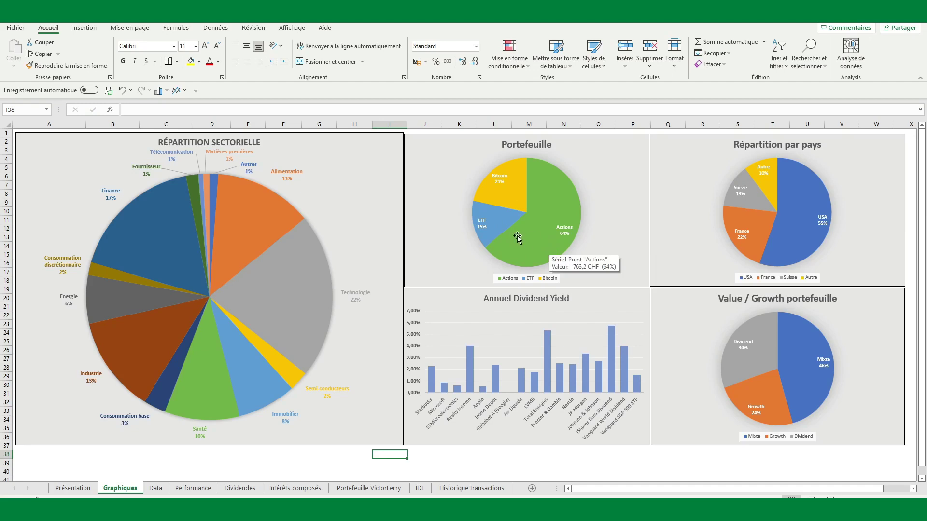
mouse_move(522, 235)
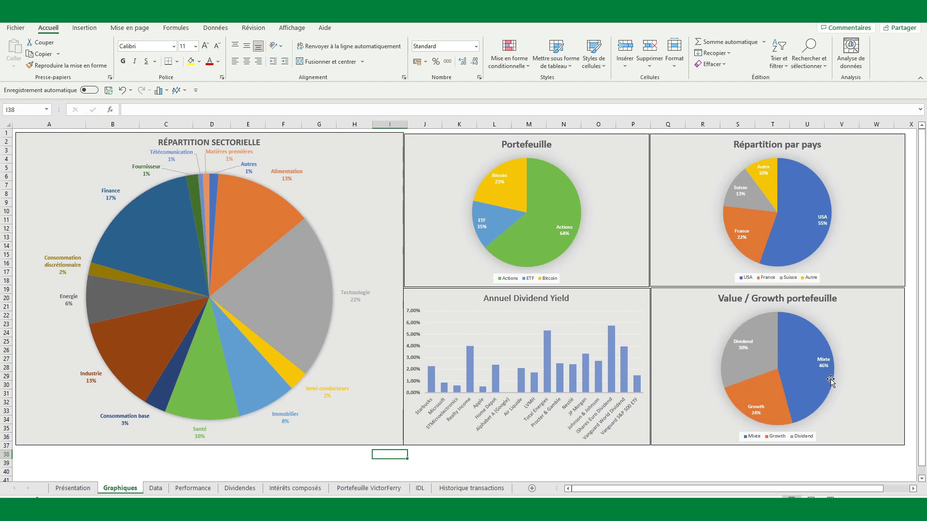
mouse_move(772, 413)
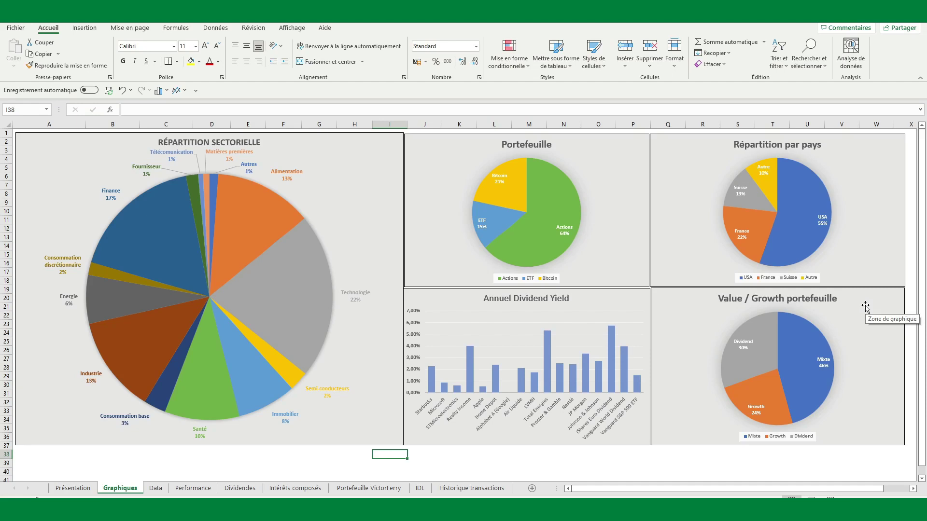
Open the Performance sheet and review the weekly Plus-value and Val. Capital entries under Mon portefeuille from the first dated row
left_click(164, 488)
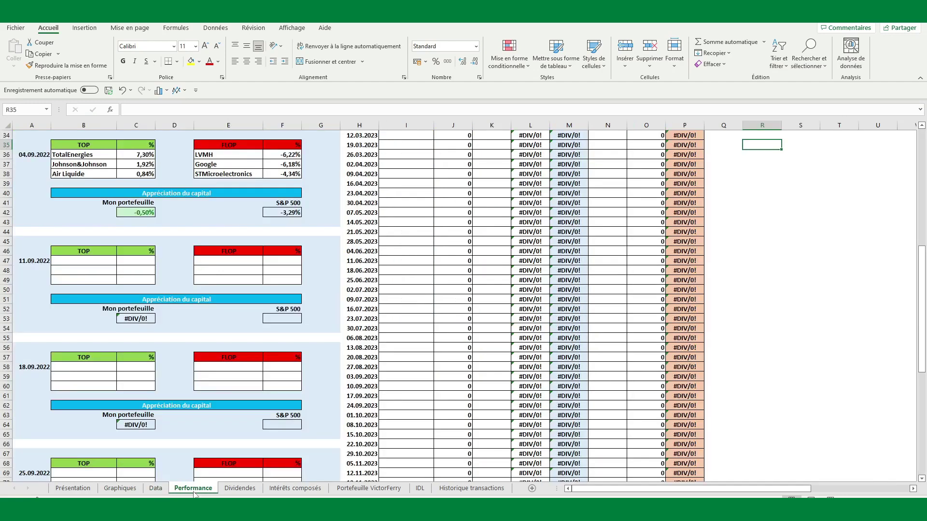
scroll(247, 454, "up", 11)
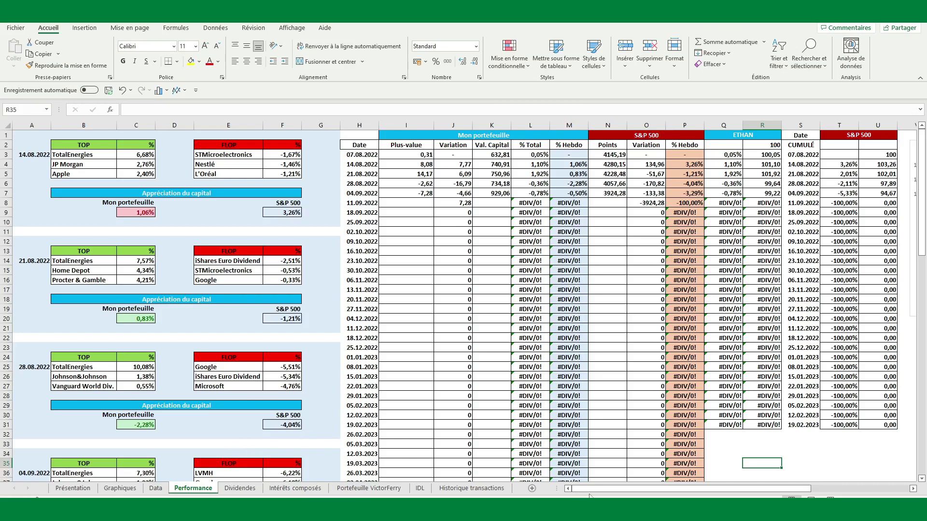
mouse_move(600, 492)
left_mouse_down()
mouse_move(623, 494)
mouse_move(589, 489)
left_mouse_up()
left_click_drag(416, 156, 412, 189)
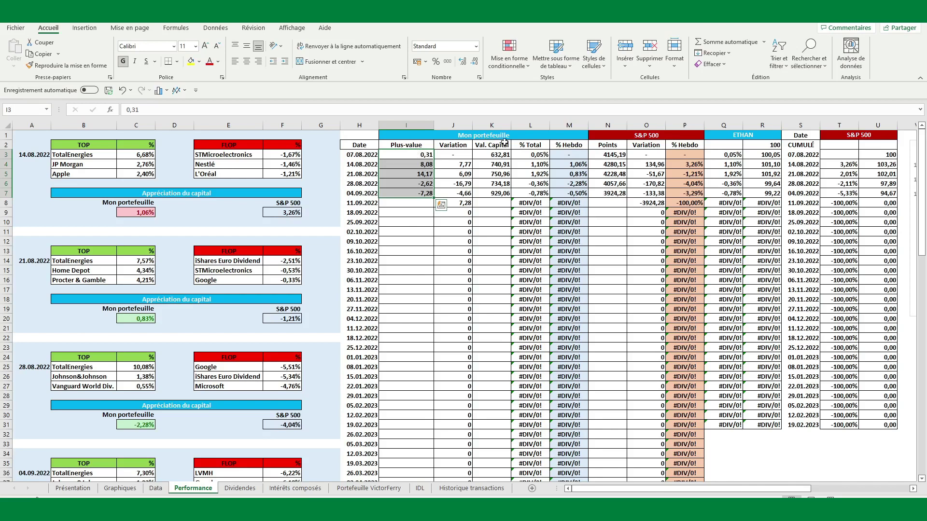
left_click_drag(503, 155, 498, 195)
left_click(501, 153)
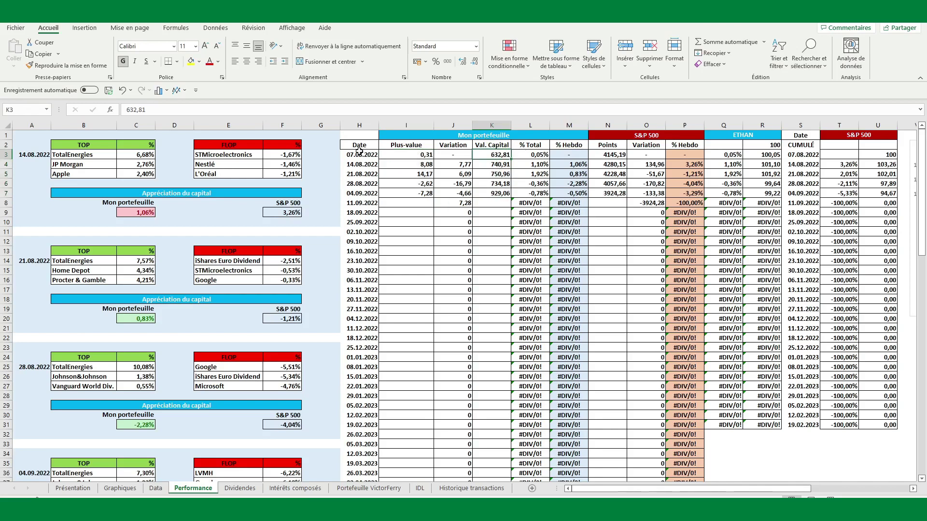
Inspect the % Hebdo formula in M4 and the % Total formulas in L4 and L6, tracing their references without editing them
left_click_drag(755, 489, 767, 491)
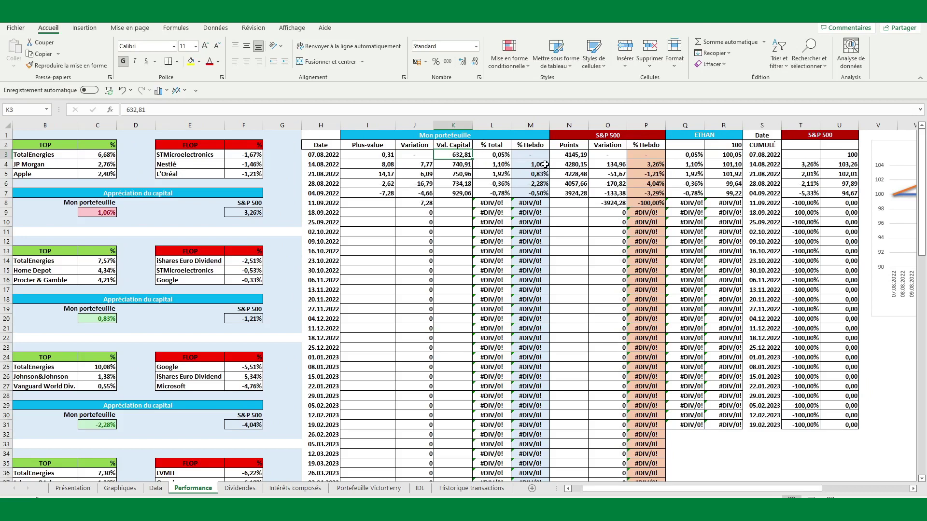
left_click(544, 164)
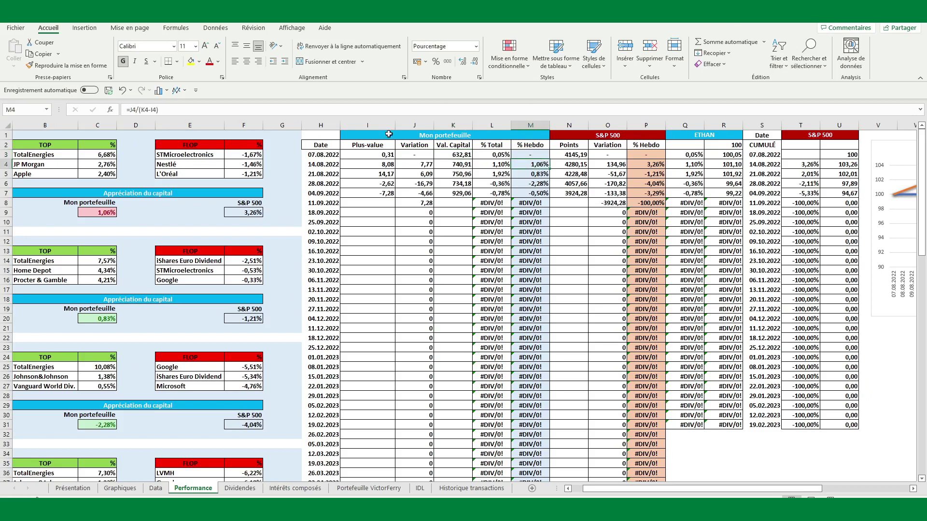
left_click(186, 108)
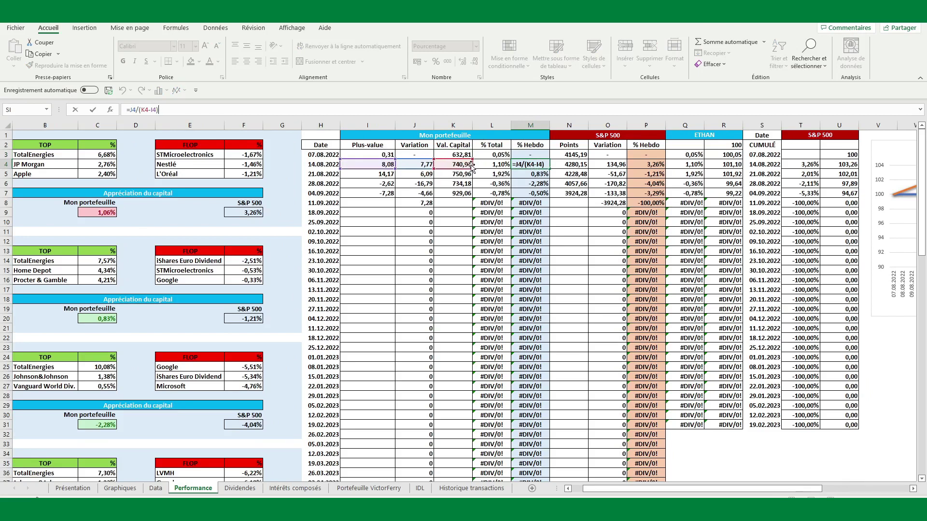
left_click(494, 165)
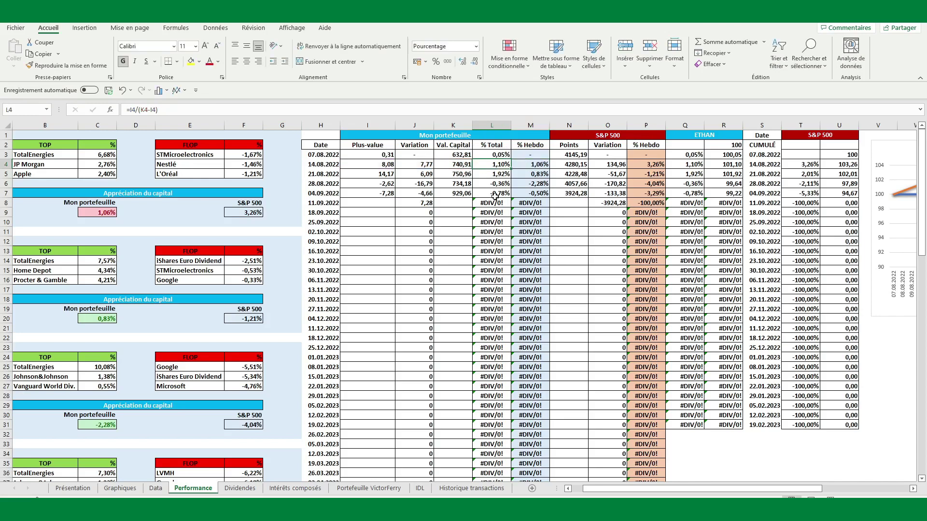
left_click(494, 183)
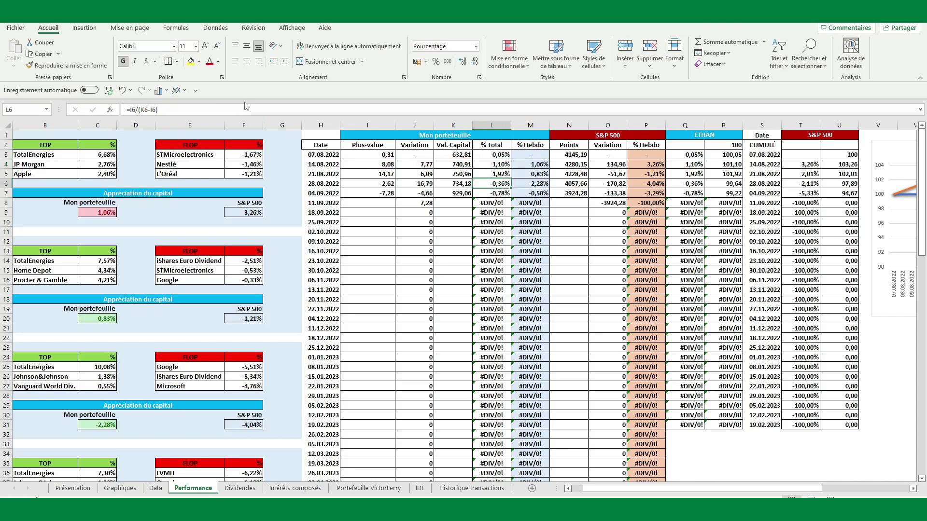
left_click(213, 109)
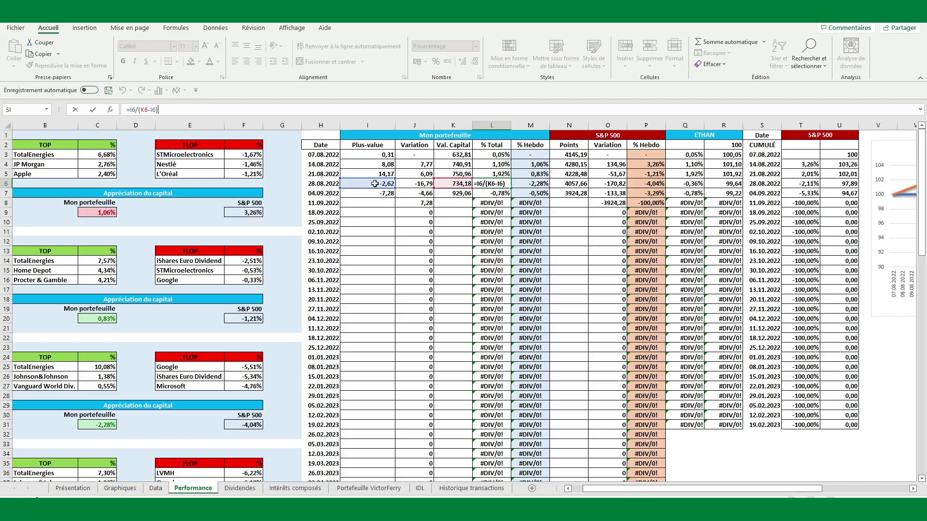
left_click(498, 201)
left_click(502, 184)
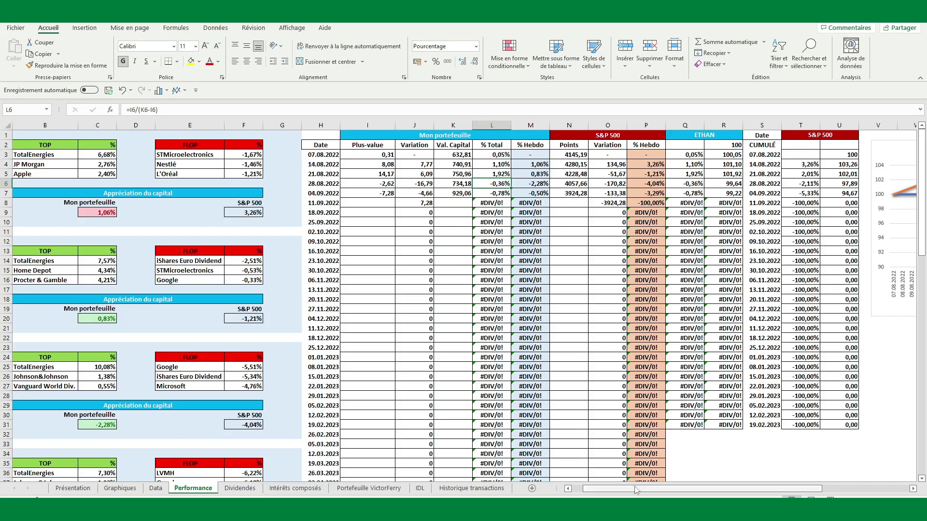
Review the S&P 500 Points in N3:N7 and inspect the Variation formula in O4 and the % Hebdo formula in P4
scroll(676, 381, "right", 3)
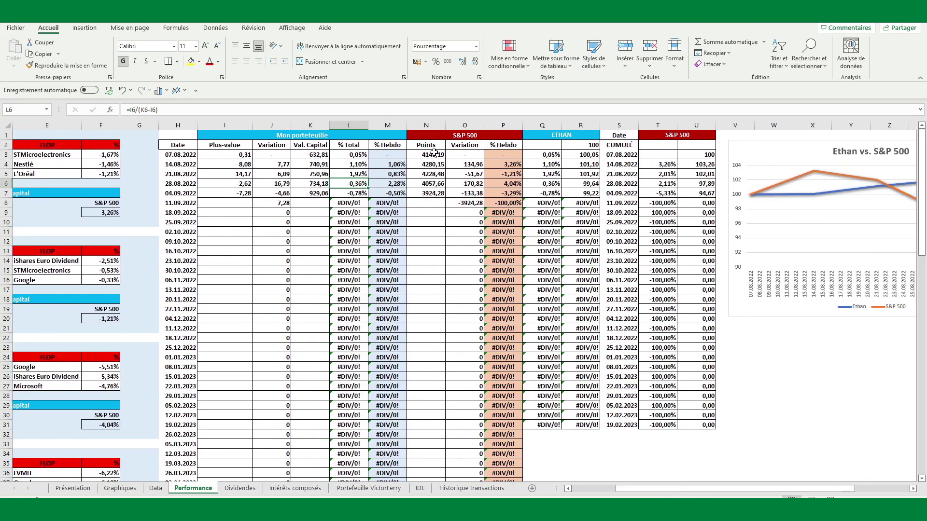
left_click_drag(433, 153, 431, 192)
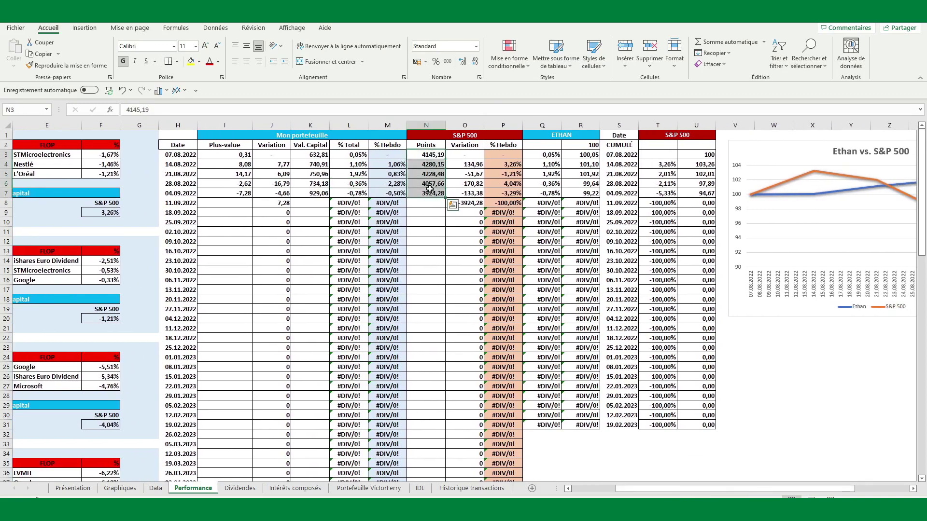
left_click(431, 192)
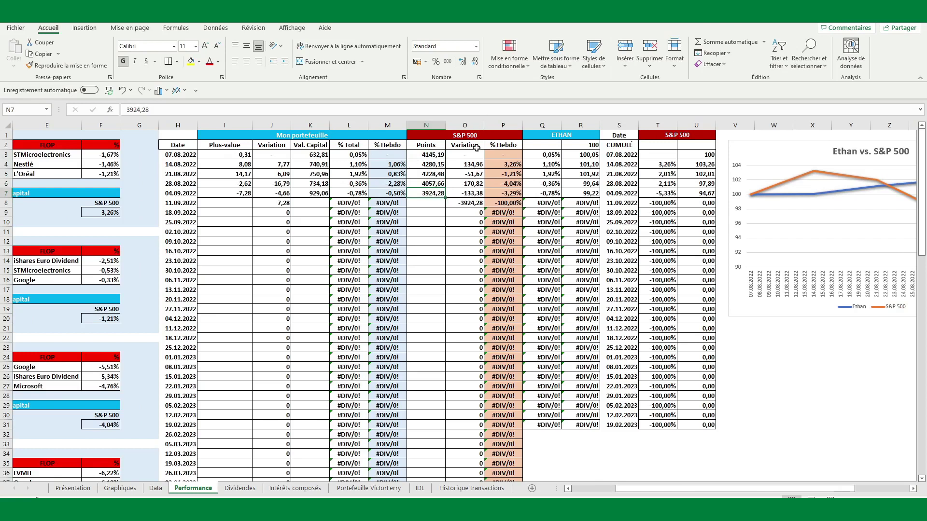
left_click(477, 165)
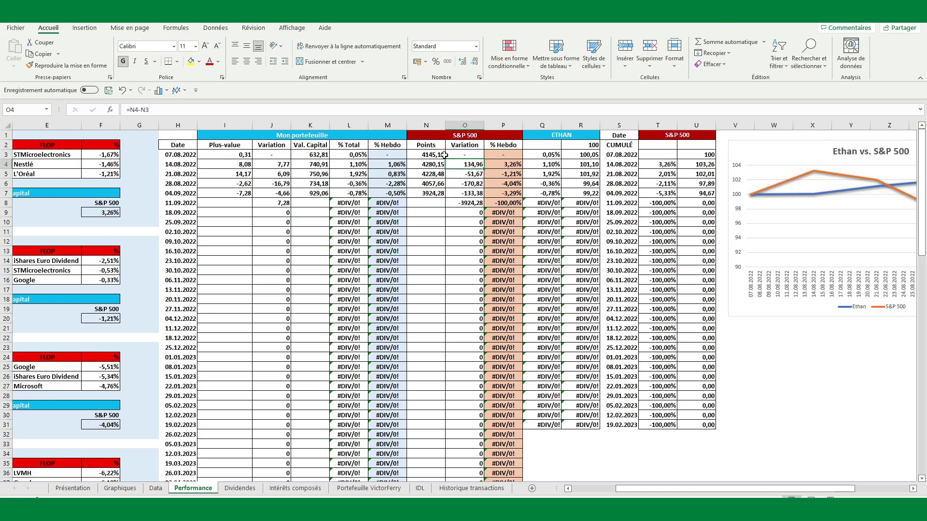
left_click(510, 164)
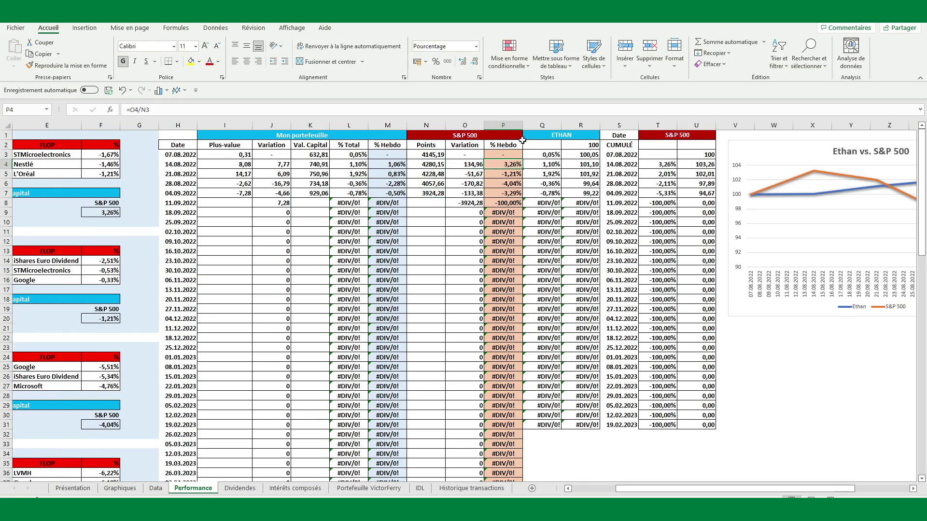
left_click(327, 109)
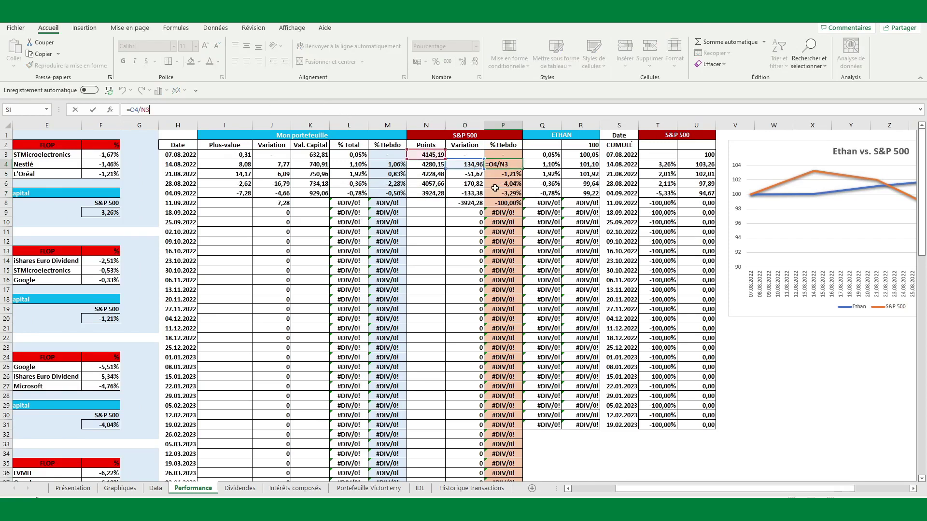
left_click(451, 190)
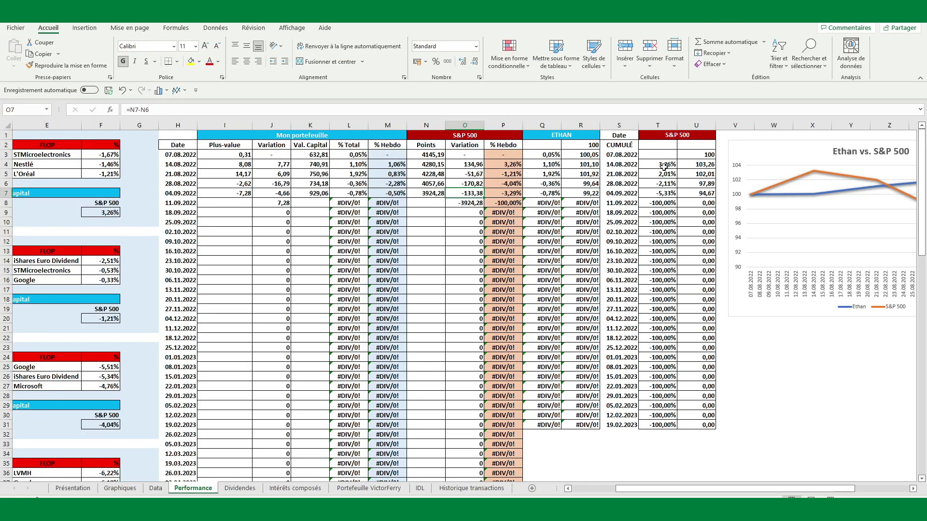
Inspect the cumulative S&P 500 return formula in T5 and trace its references to the Points column, leaving it unedited
left_click(664, 173)
left_click(199, 110)
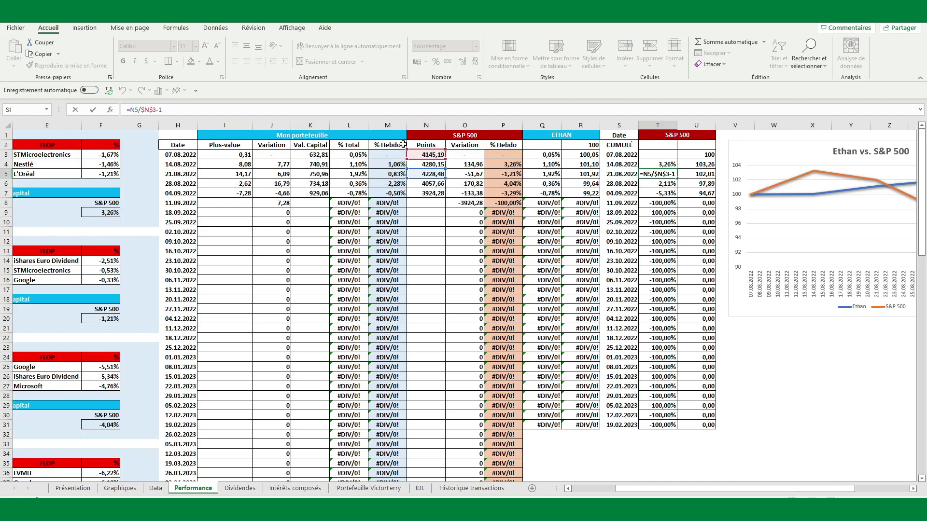
left_click(793, 348)
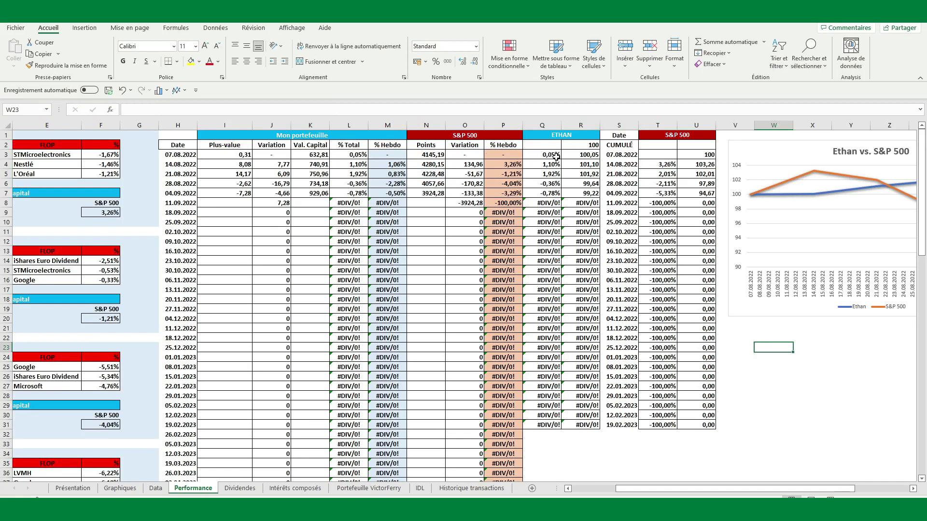
Review the portfolio returns in Q3:Q7 and the base value in R2, and trace the base-100 index formula in R3
left_click_drag(548, 155, 549, 194)
left_click(548, 193)
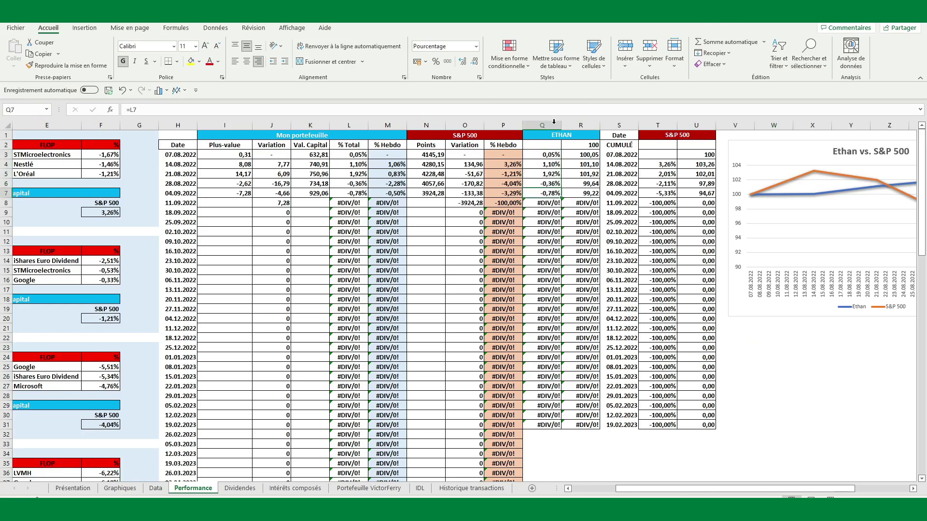
left_click(593, 146)
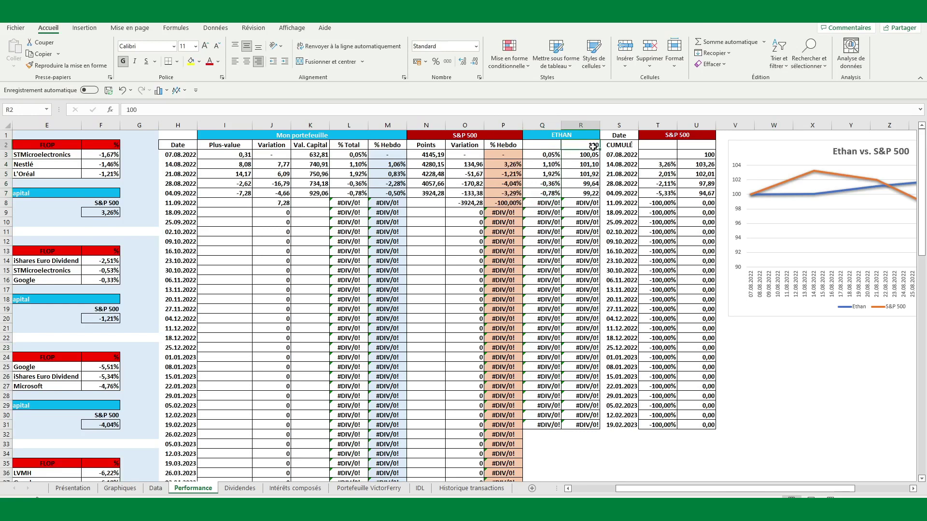
left_click(581, 154)
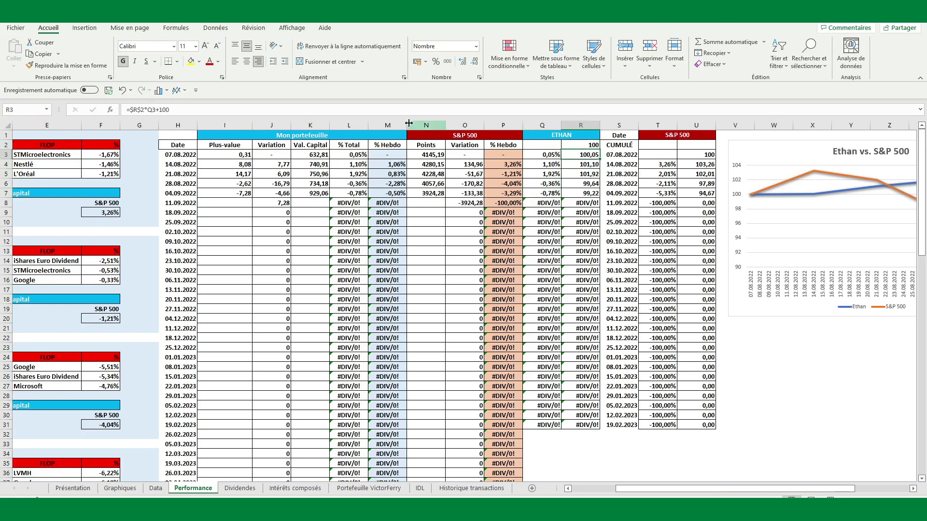
double_click(582, 154)
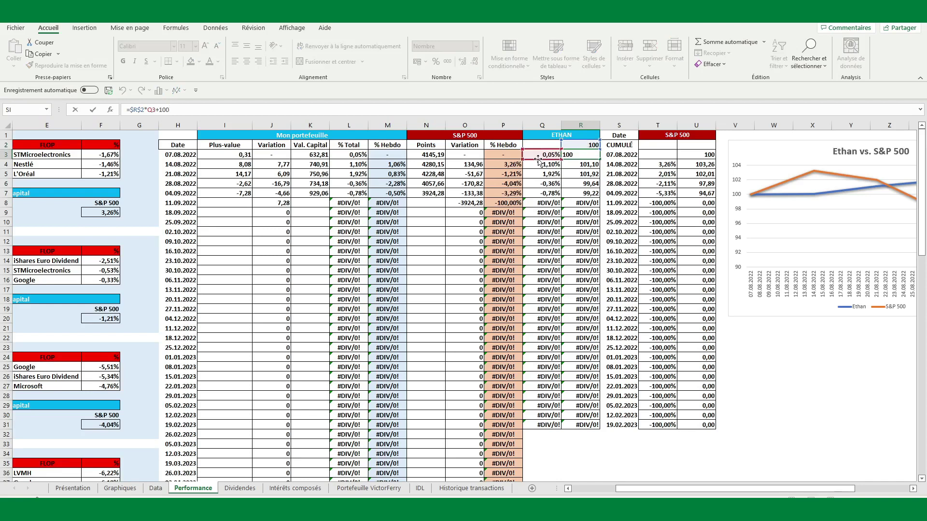
left_click(791, 406)
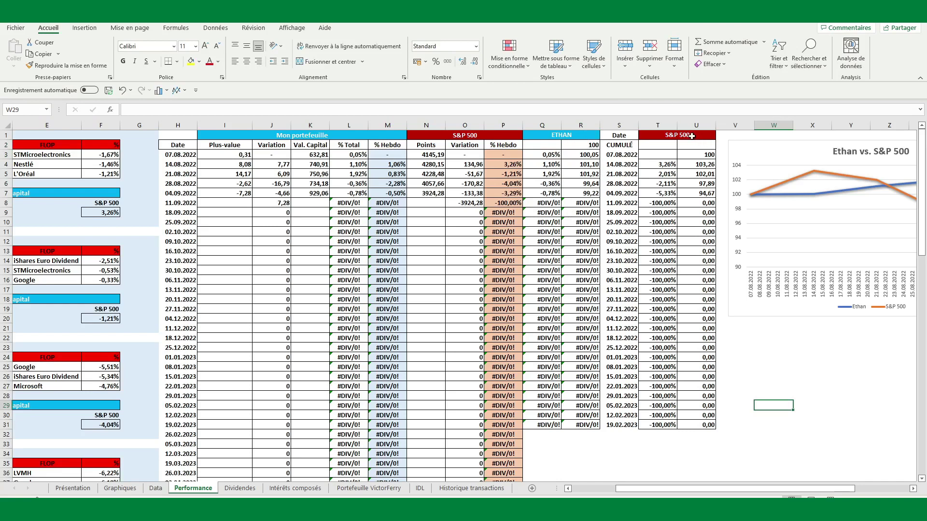
Inspect the S&P 500 base-100 index formula in U4 and view the full line chart comparing the portfolio with the S&P 500
left_click(702, 167)
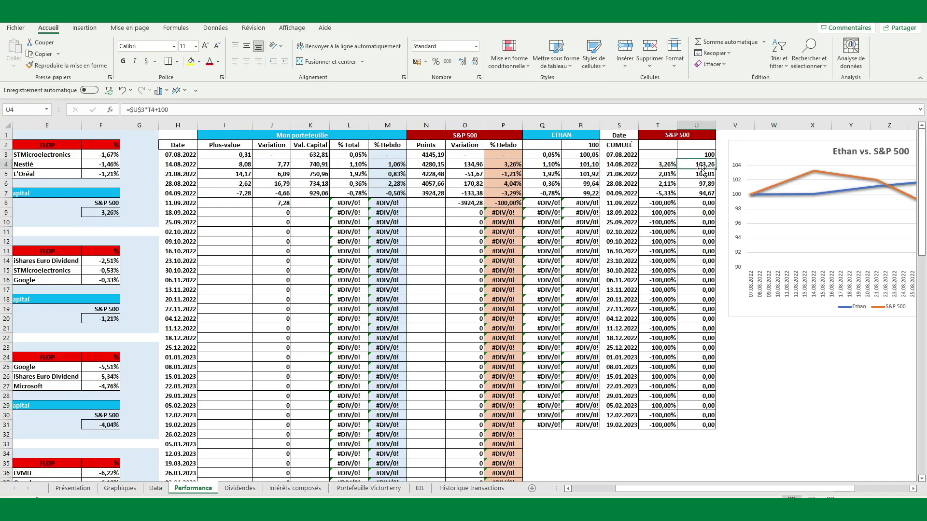
double_click(702, 166)
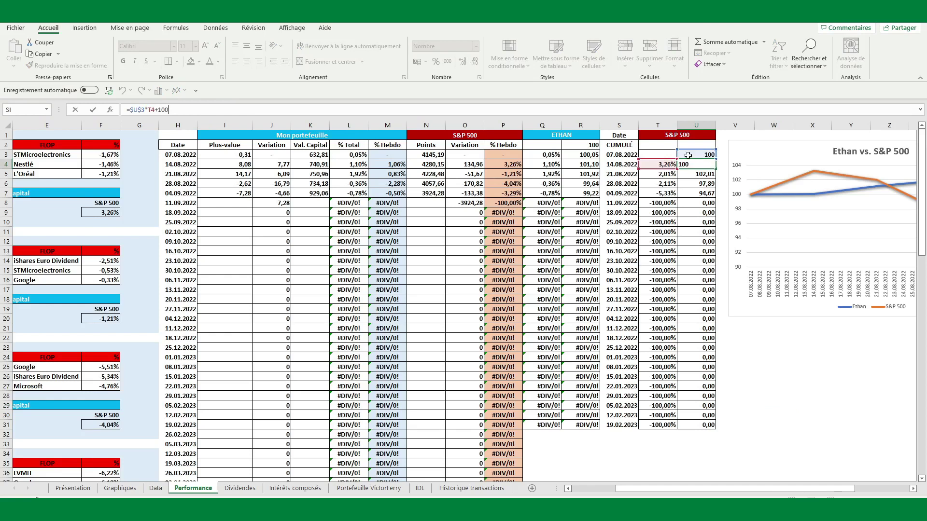
left_click(768, 375)
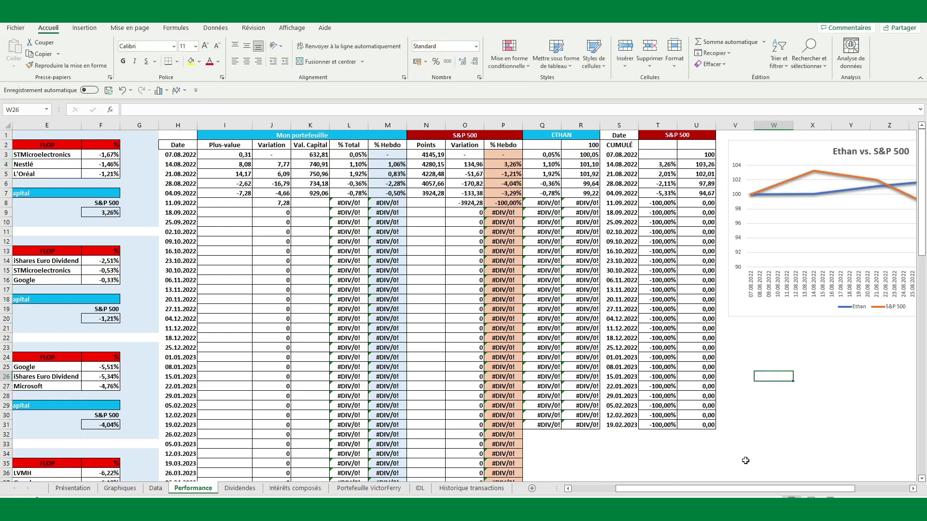
left_click_drag(739, 489, 772, 489)
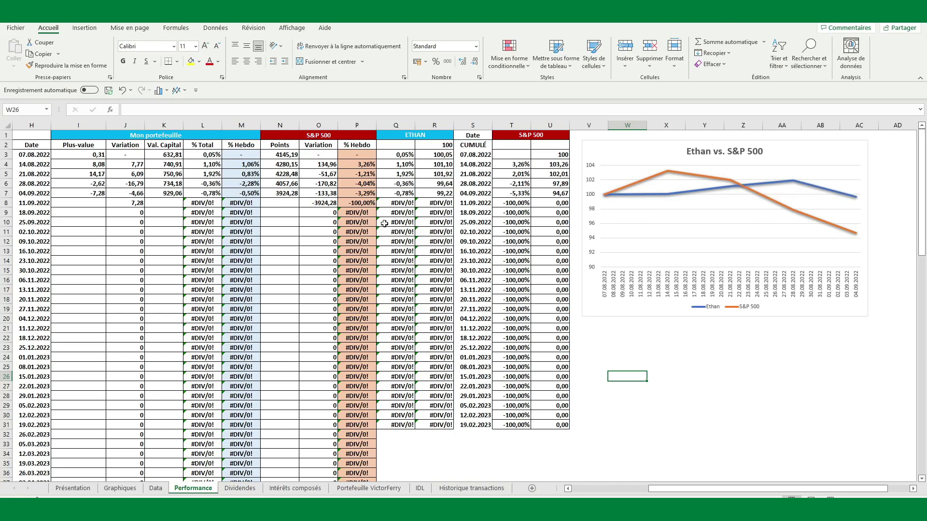
Review the Beta column and the portfolio's weighted beta formula in H20 on the Data sheet, ending back on the Performance sheet
left_click(155, 489)
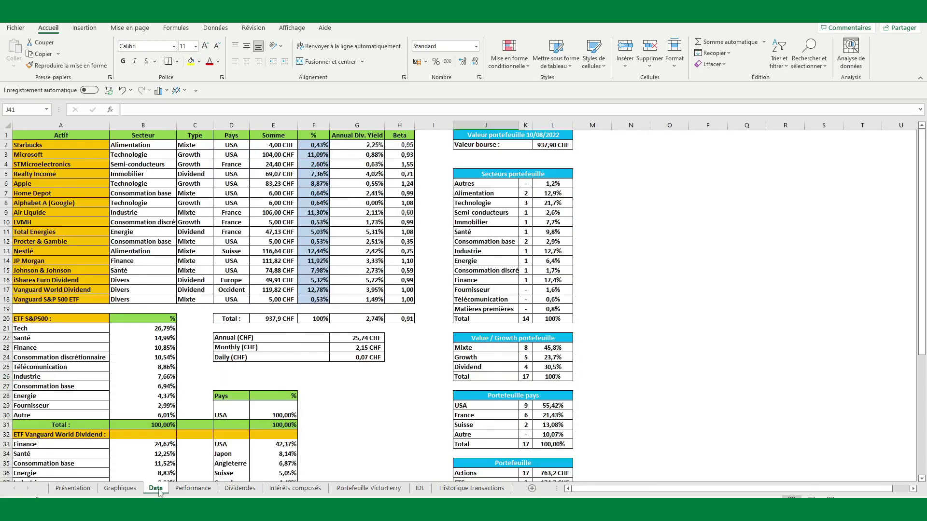
left_click_drag(404, 136, 399, 319)
left_click(400, 356)
left_click(406, 318)
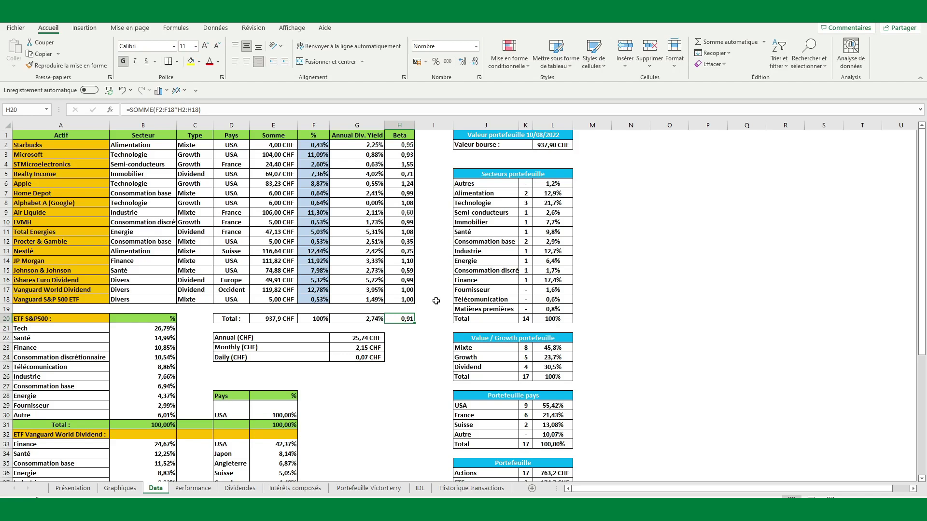
left_click(193, 488)
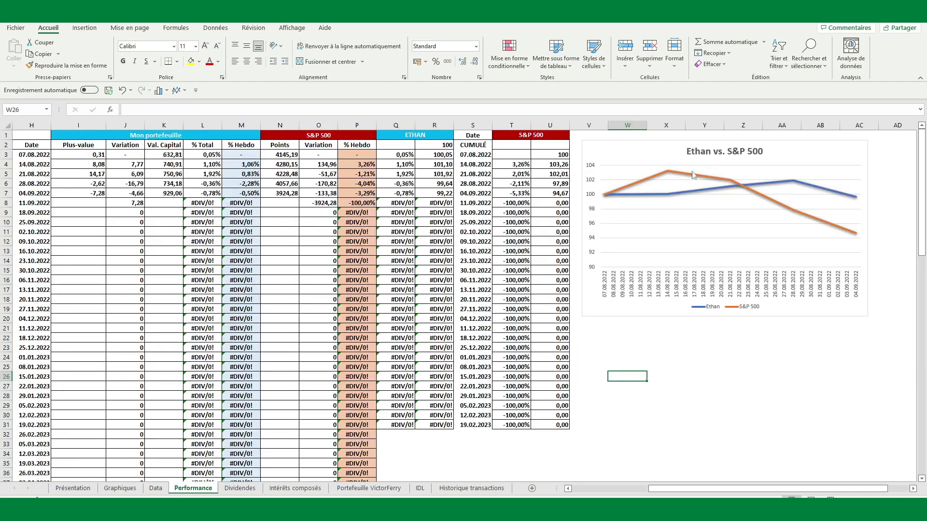
Inspect the S&P 500 series in the Performance chart, and review the Dividendes sheet's payment list, bar chart and monthly payout grid
mouse_move(757, 197)
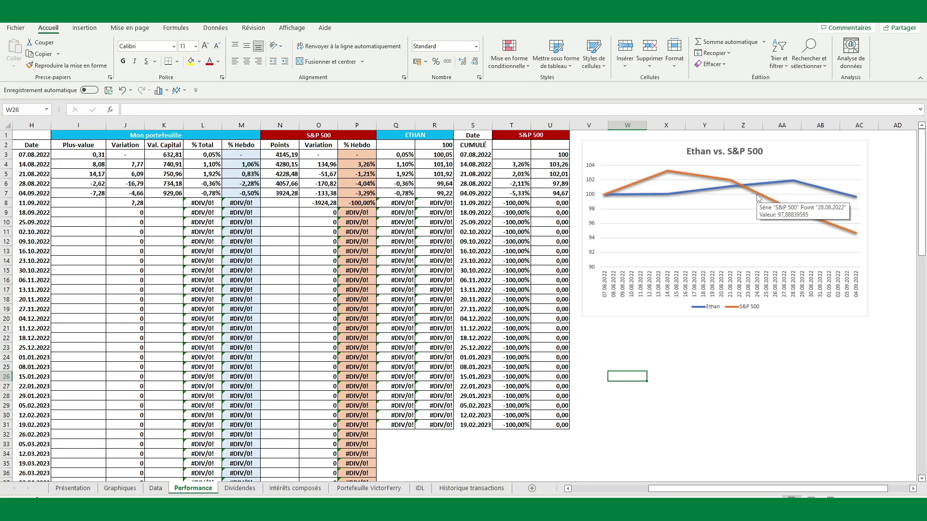
left_click(240, 488)
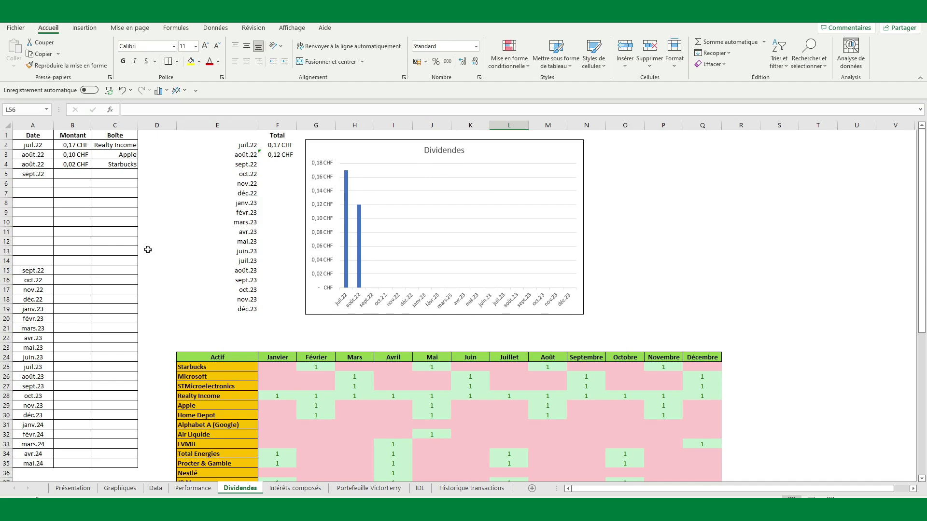
On the Intérêts composés sheet, inspect the 2023 amount formula in F2 and the Capital reference in D2, leaving both unedited
left_click(284, 489)
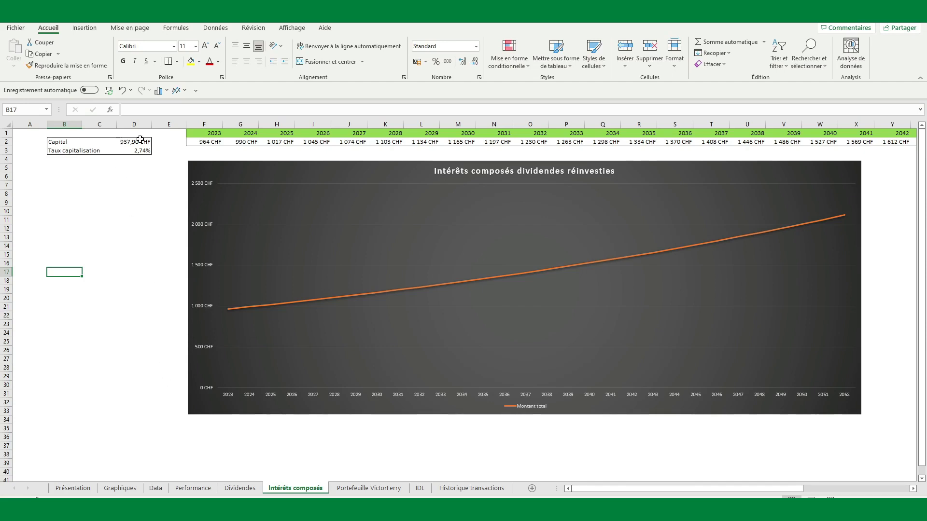
left_click(212, 143)
left_click(199, 106)
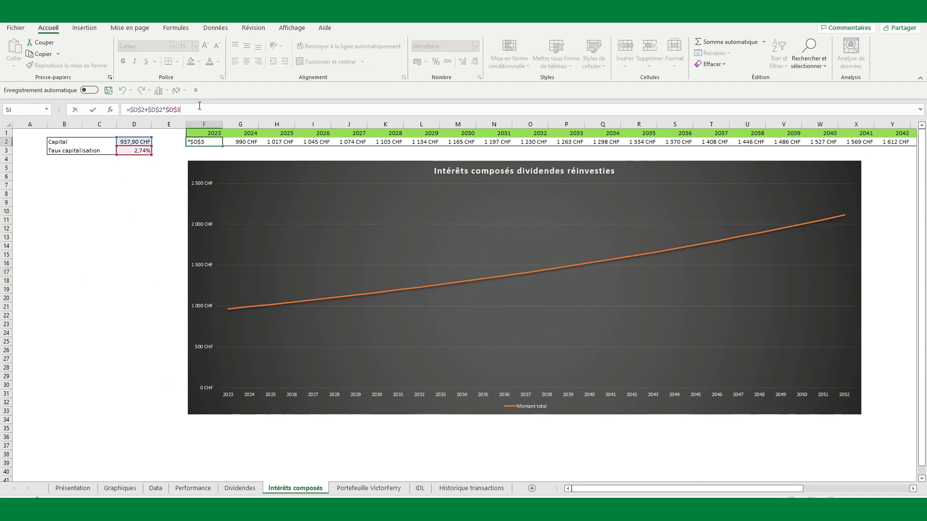
left_click(176, 202)
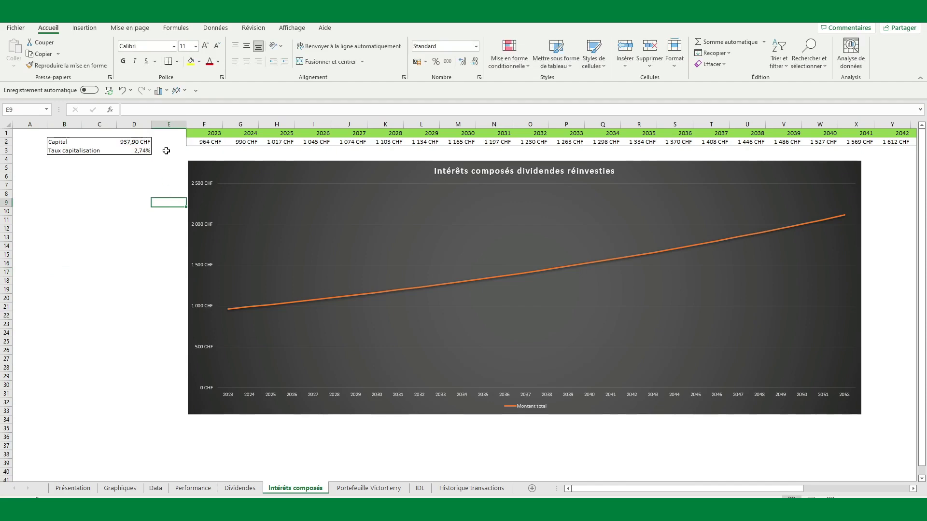
left_click(141, 142)
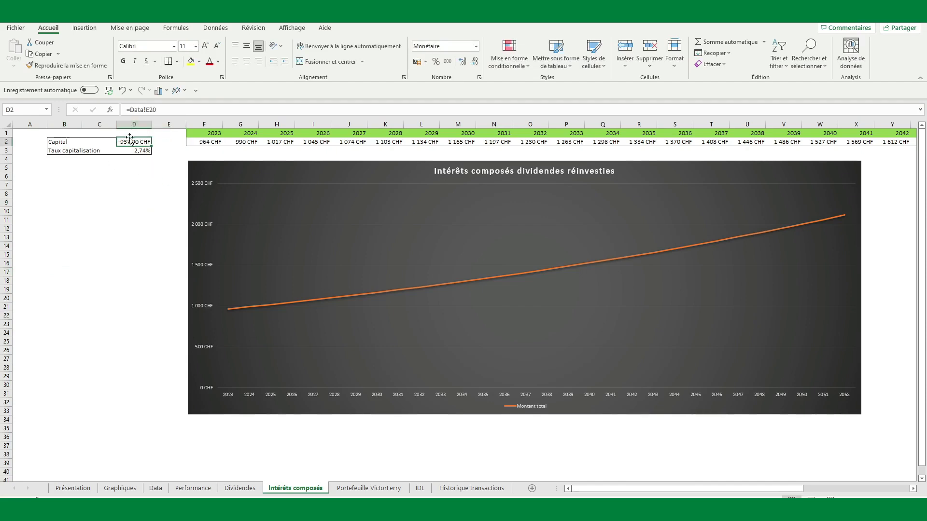
left_click(141, 111)
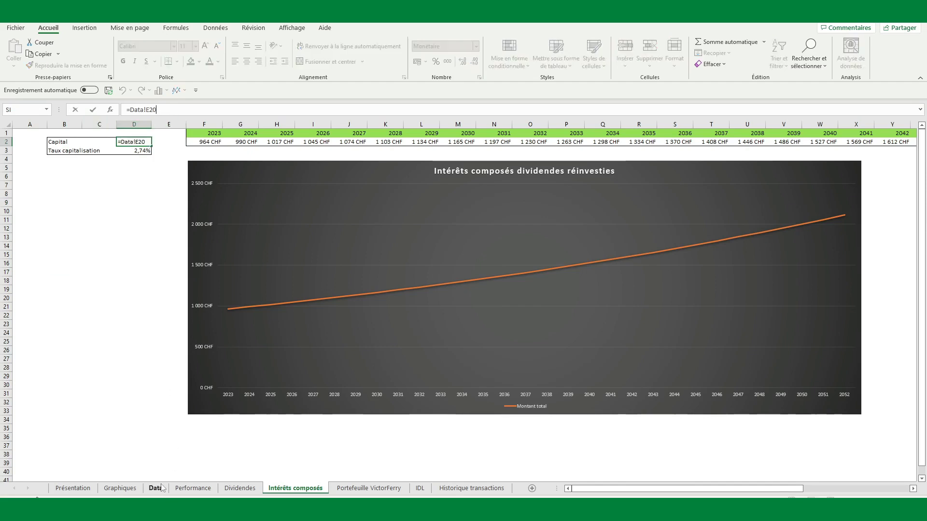
left_click(100, 199)
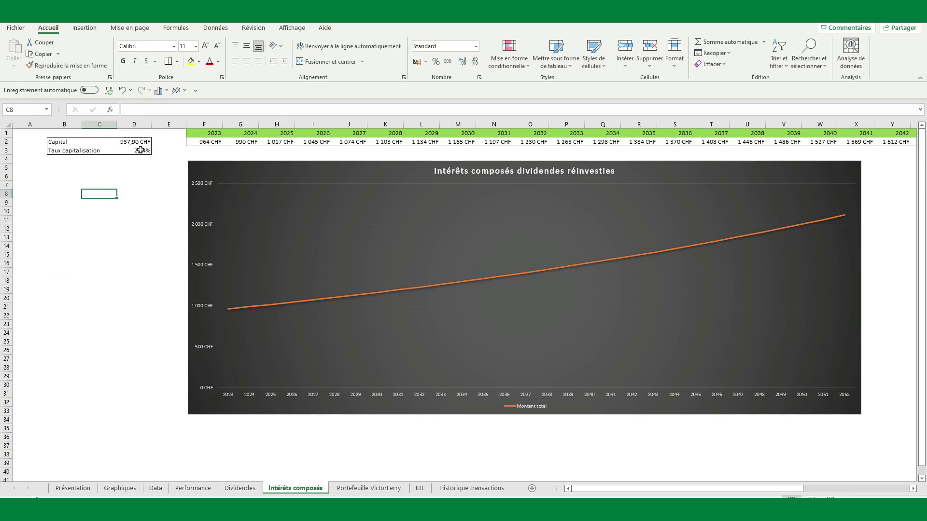
Trace the capitalisation rate in D3 to the weighted dividend yield in G20 on the Data sheet, ending back on Intérêts composés
left_click(140, 150)
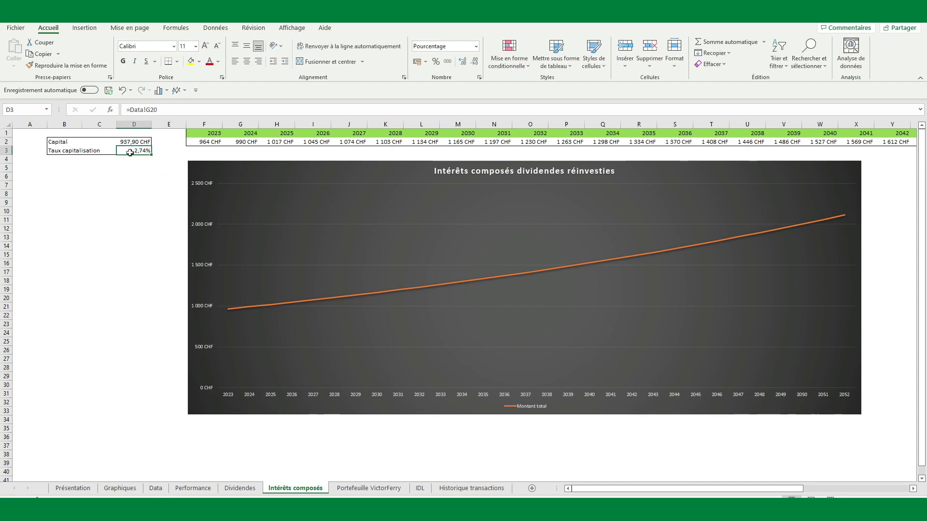
left_click(170, 110)
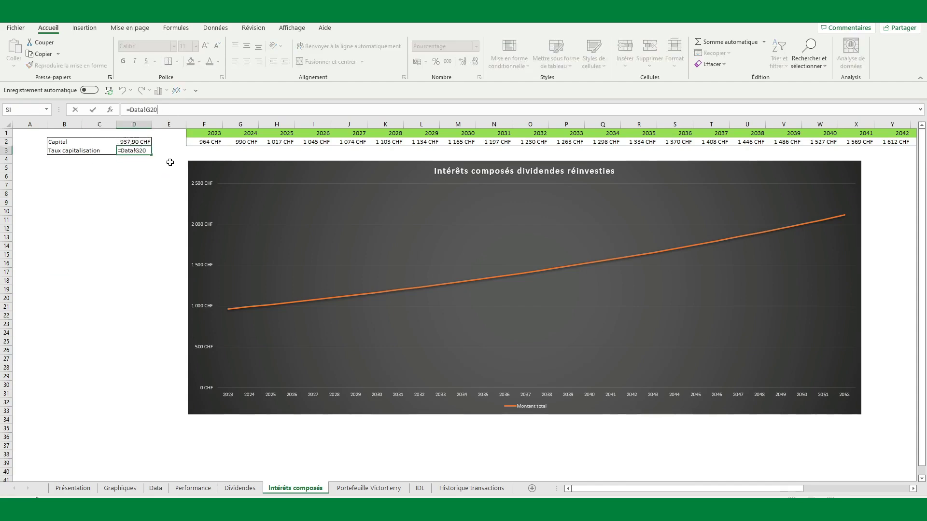
left_click(146, 492)
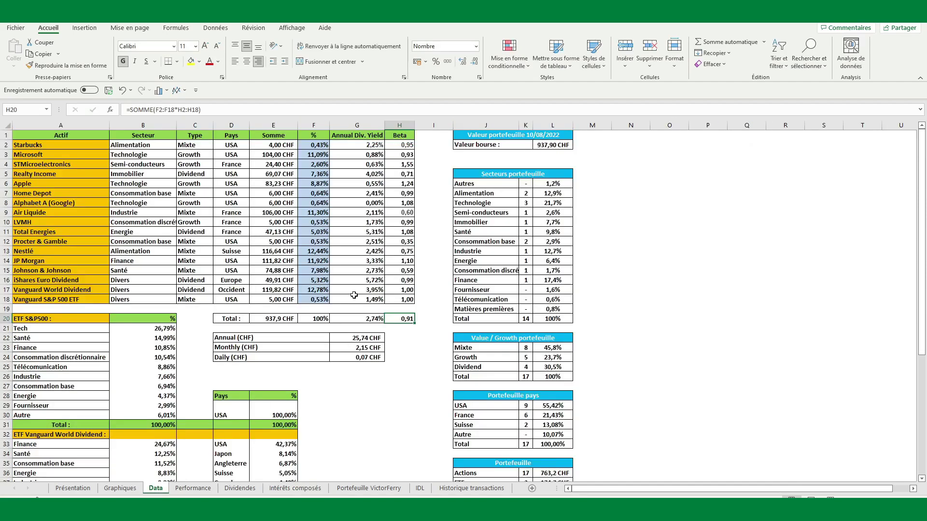
left_click(363, 312)
left_click(367, 317)
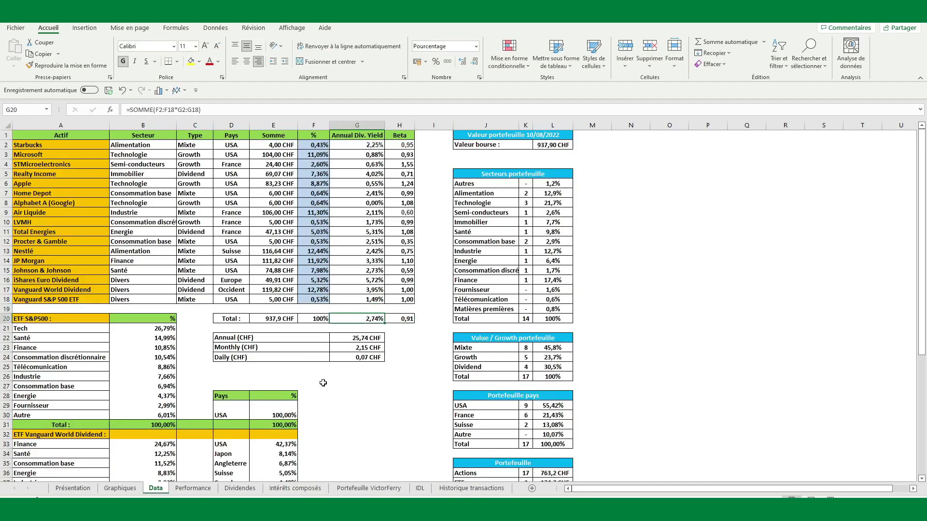
left_click(295, 488)
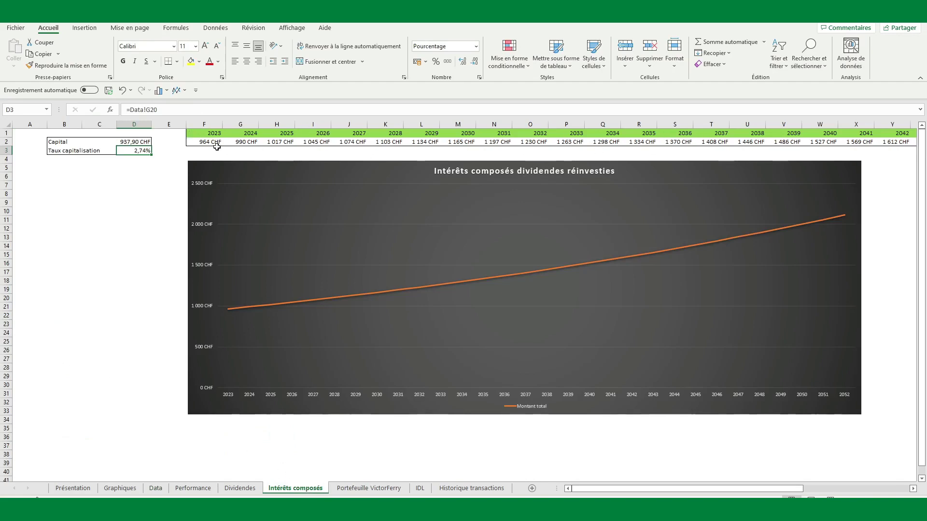
Trace the 2023 compound interest formula in F2 to its capital and capitalisation rate cells, keeping the formula as is
left_click(195, 144)
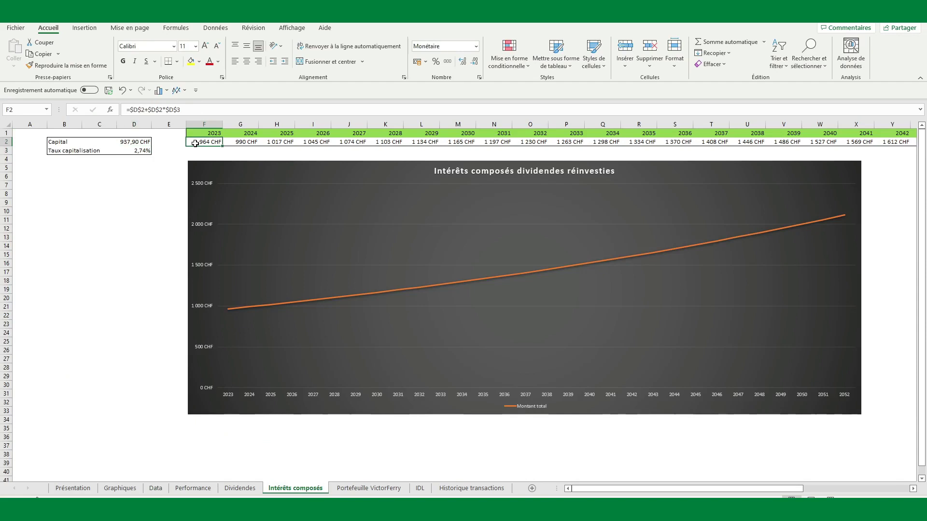
left_click(197, 109)
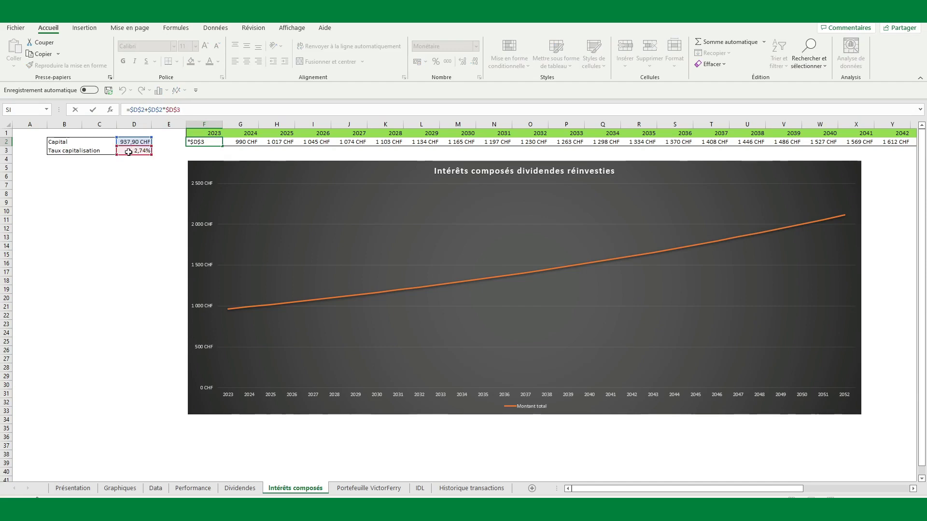
key("Return")
left_click(130, 179)
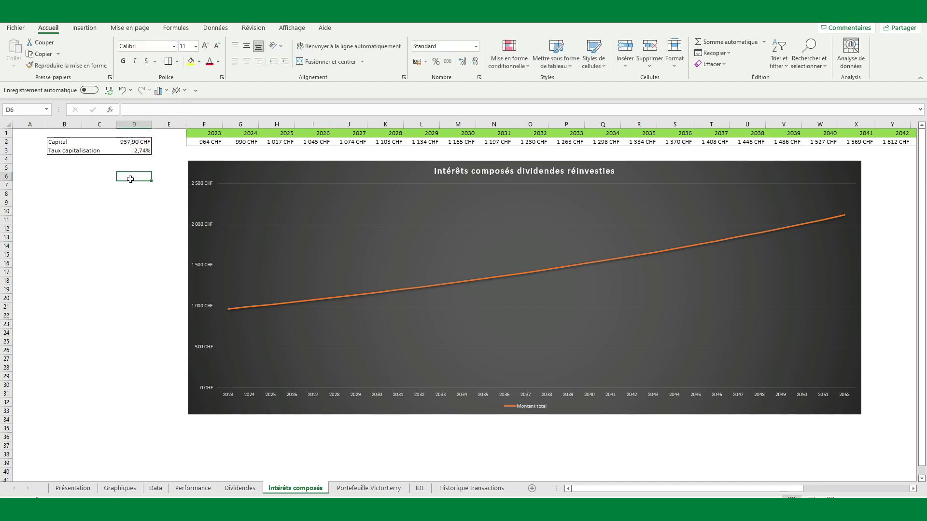
Inspect how the 2024 formula in G2 builds on the previous year's amount, and view the reinvested dividends growth chart
left_click(242, 140)
left_click(246, 108)
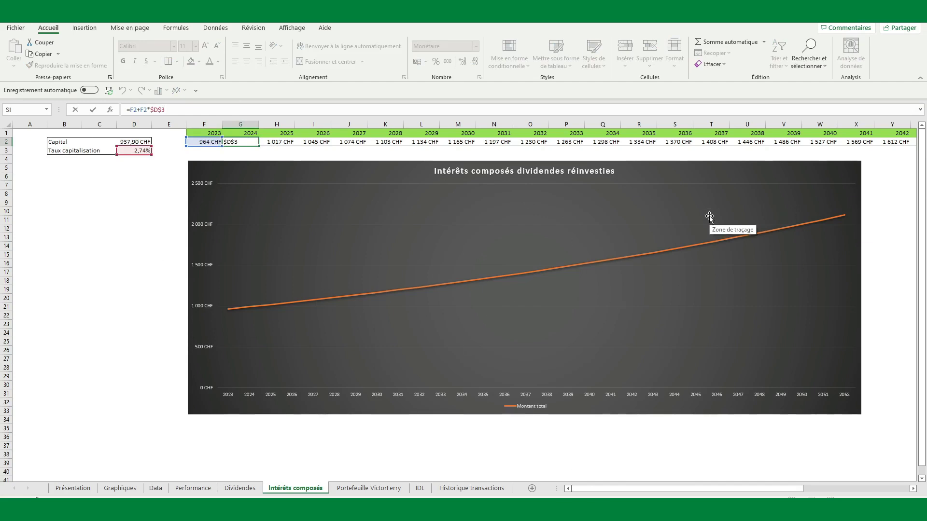
left_click(566, 445)
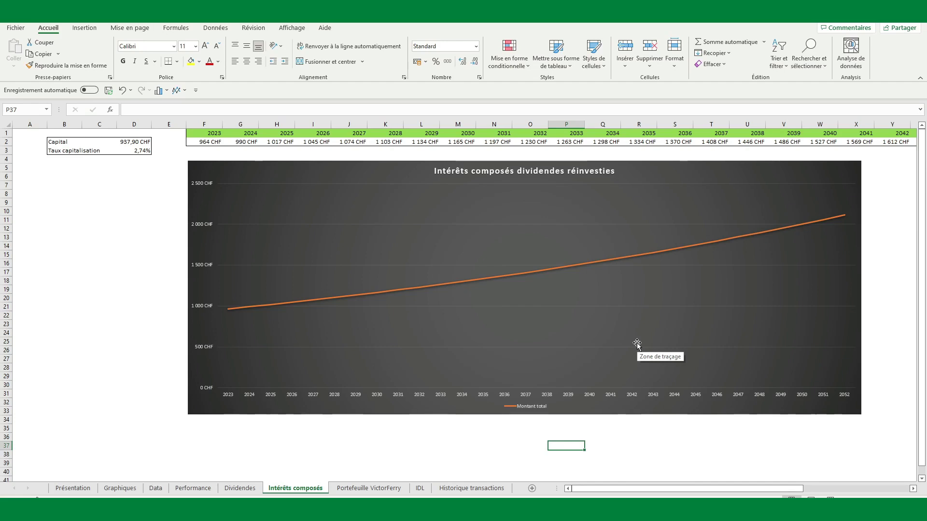
left_click(879, 324)
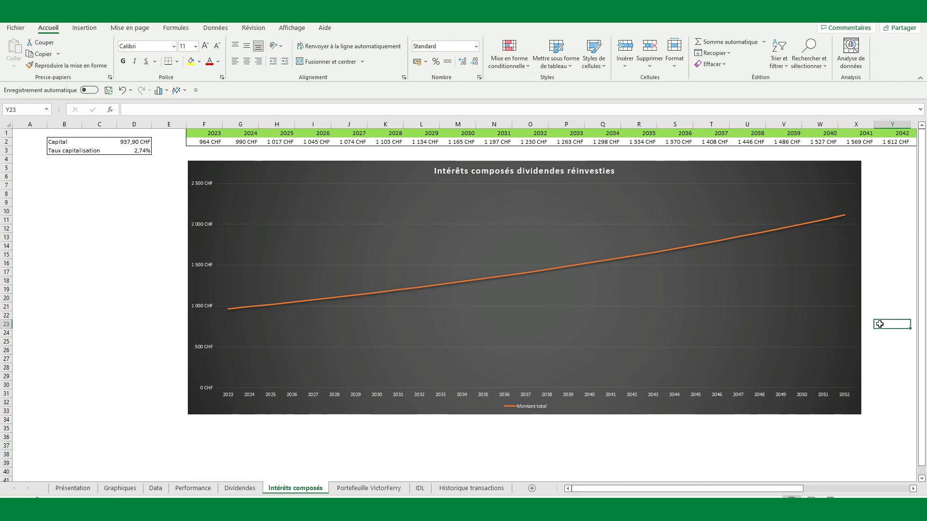